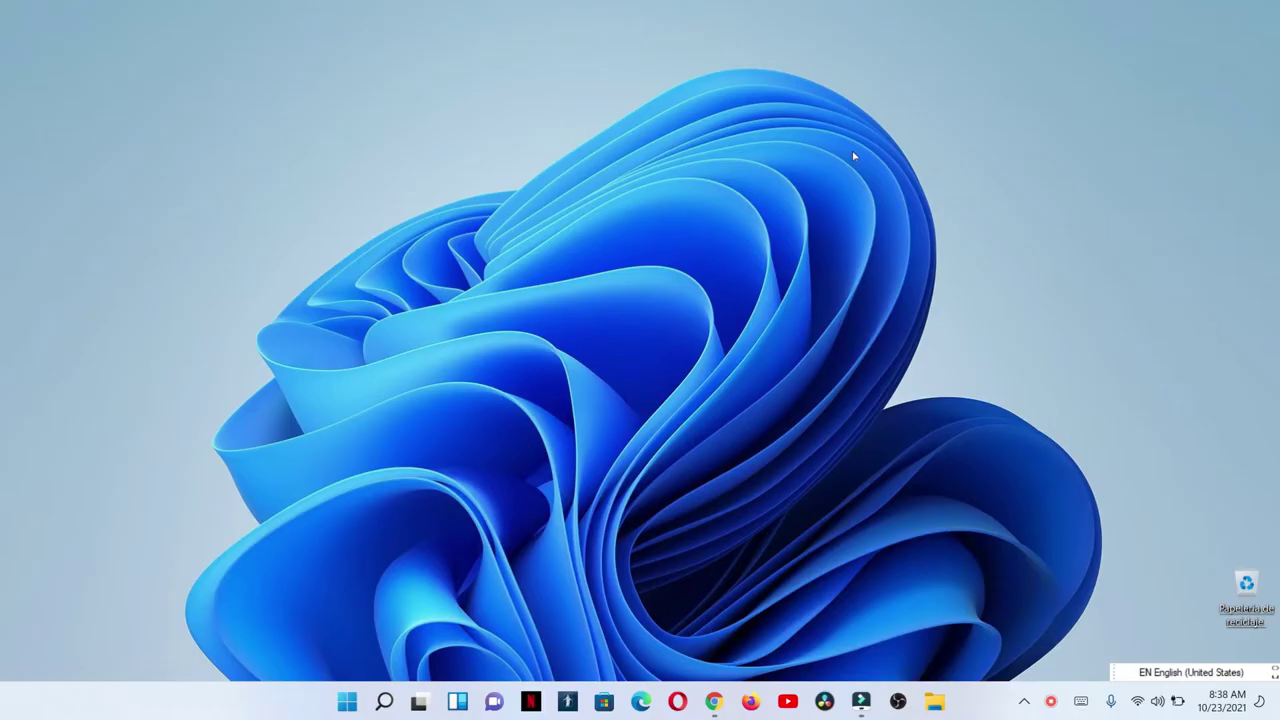
left_click(713, 701)
View the premiere's watch page showing 'Premieres in 6 hours', then return to the Studio tab
left_click(277, 8)
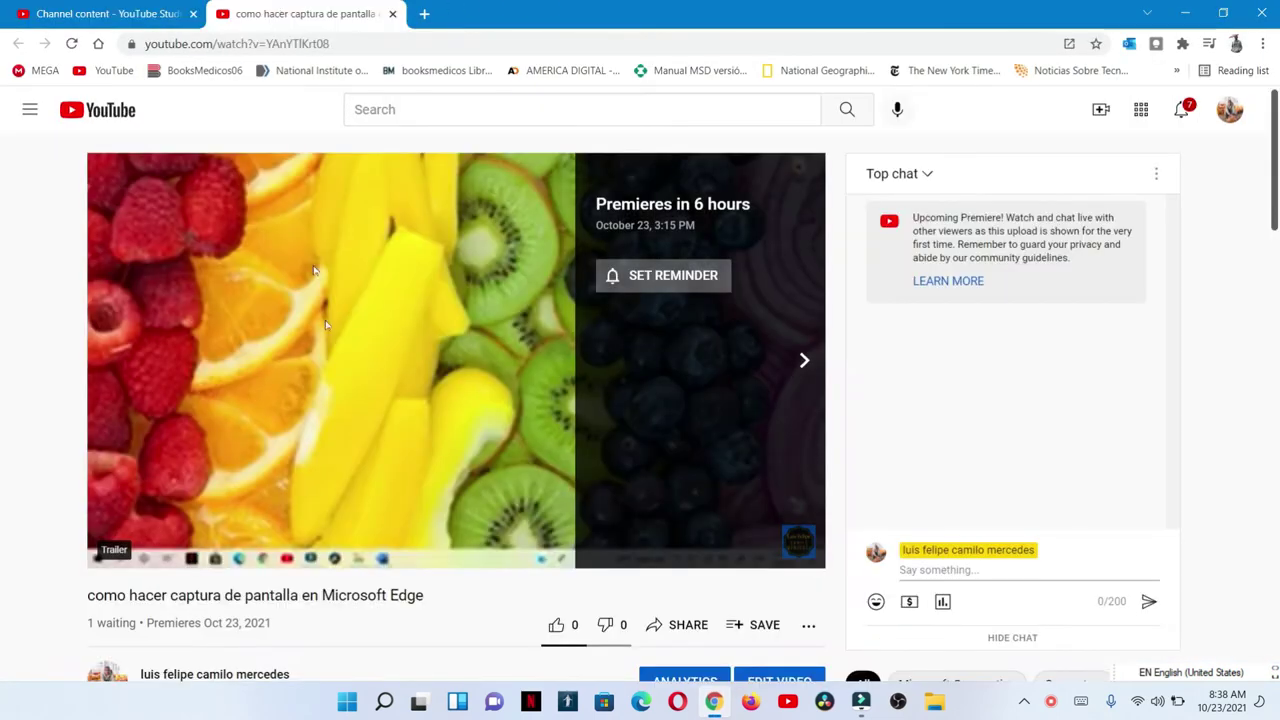
mouse_move(378, 485)
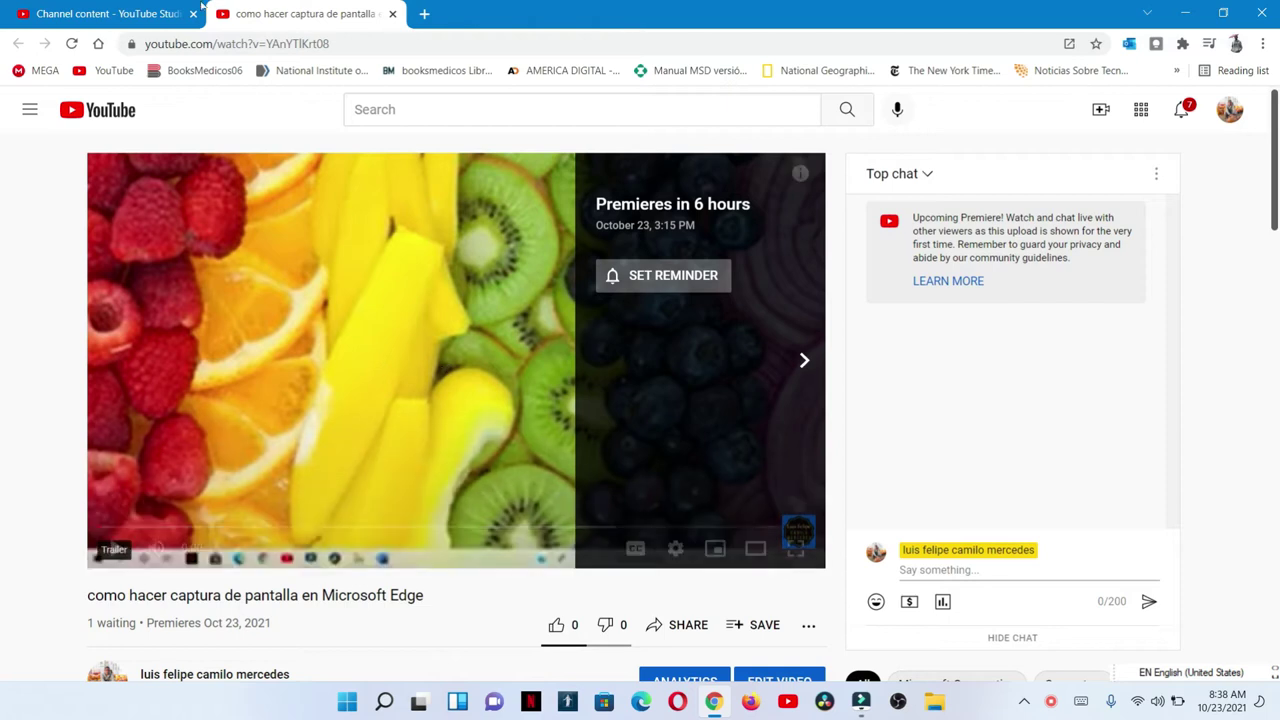
left_click(122, 12)
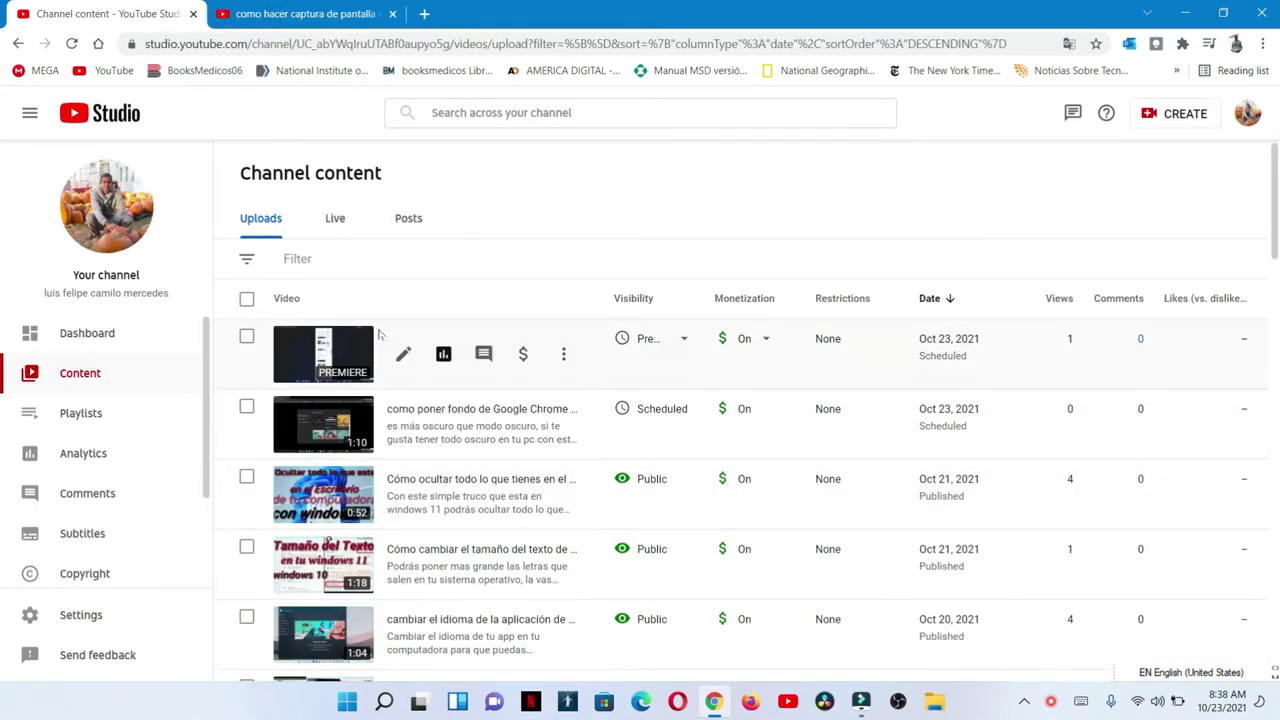
Check the upload's Premiere status in Channel content, then go back to the watch page
left_click(115, 366)
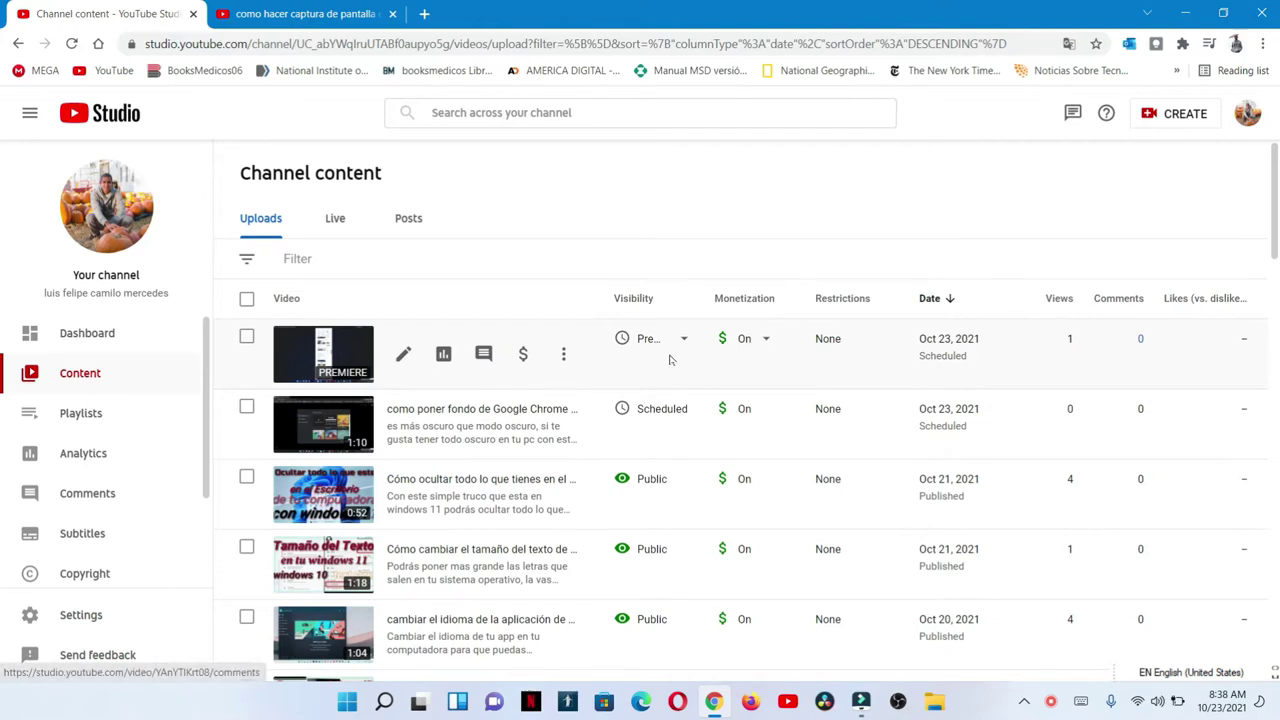
mouse_move(666, 350)
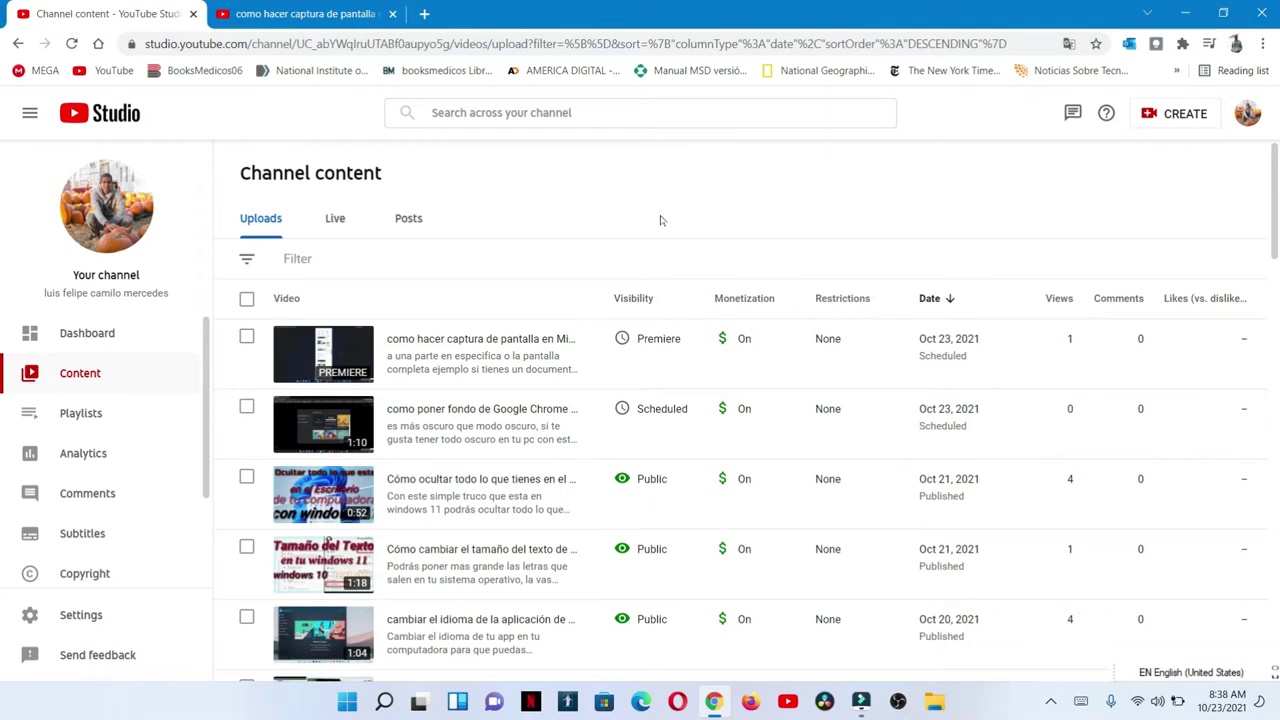
left_click(341, 7)
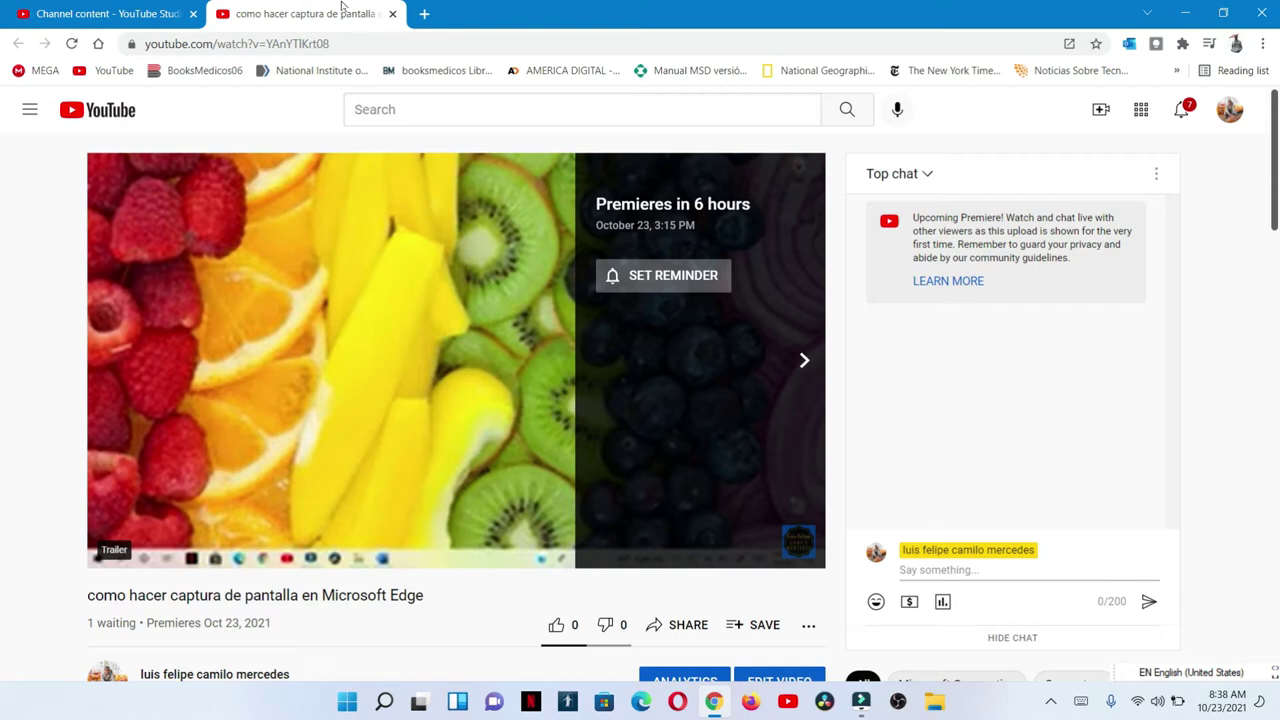
Play the premiere trailer, hide and restore the Premieres notice, then close the watch-page tab
left_click(341, 276)
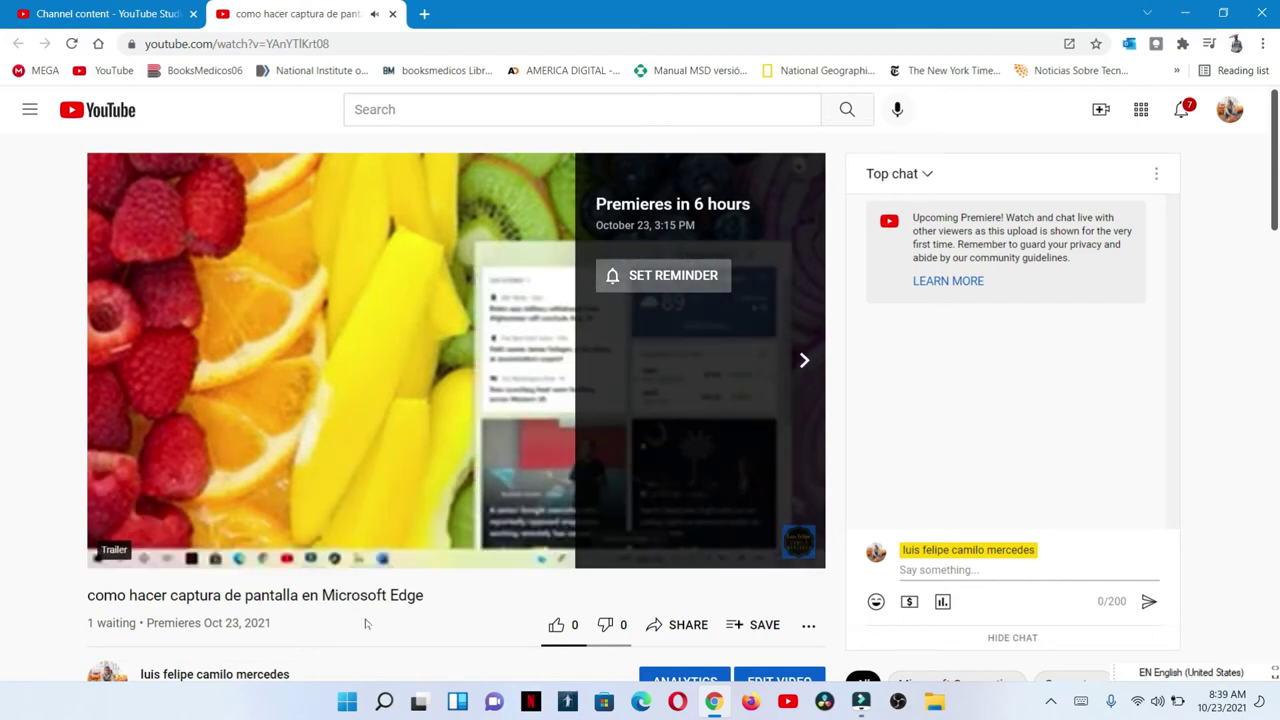
left_click(806, 360)
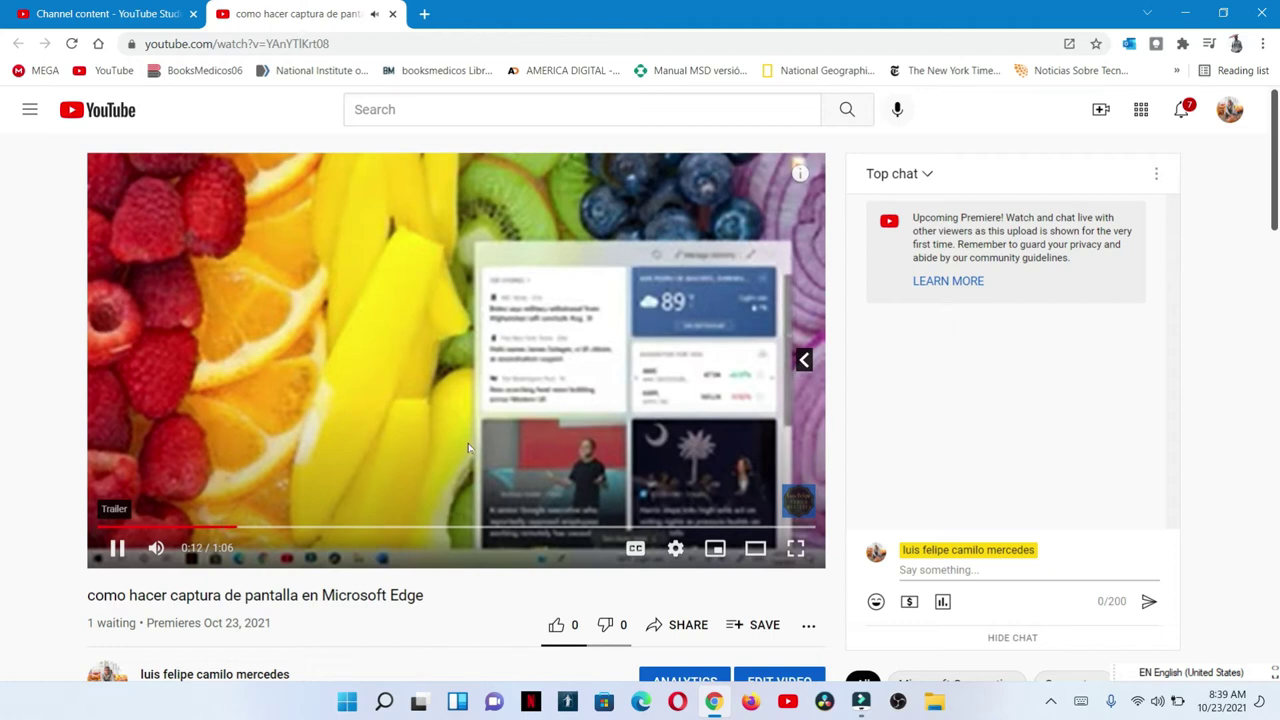
left_click(806, 360)
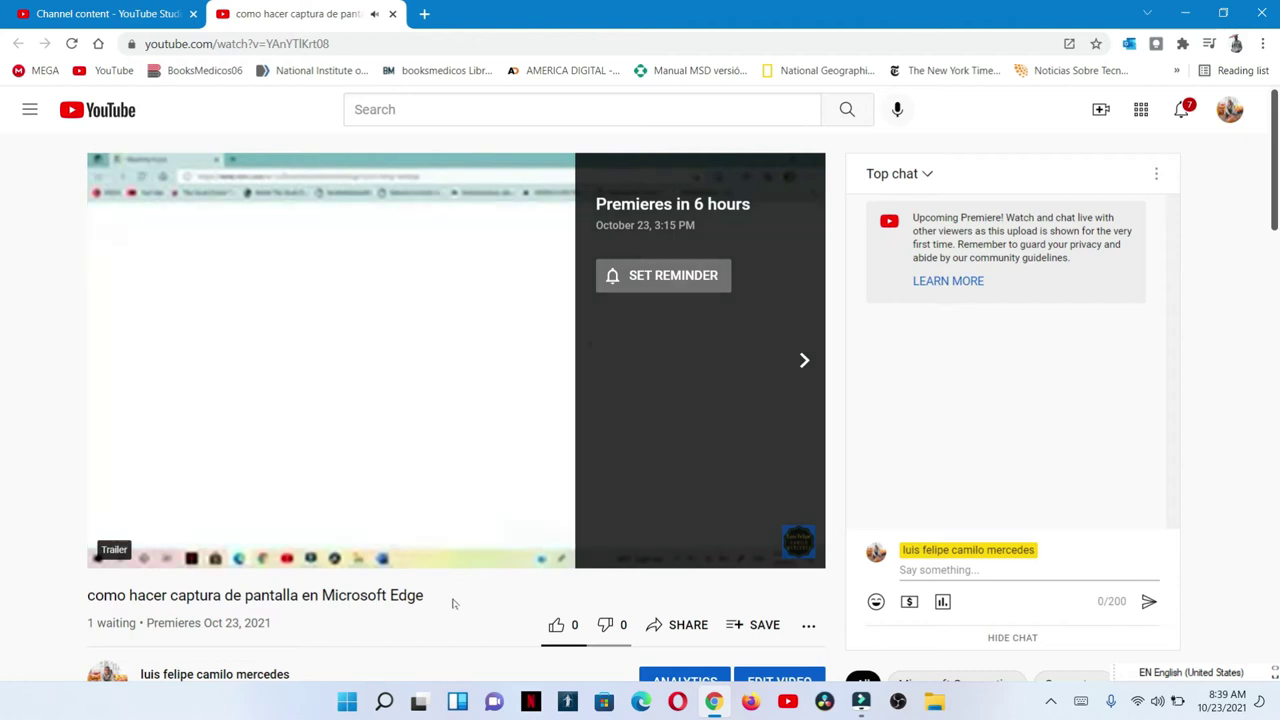
left_click(392, 14)
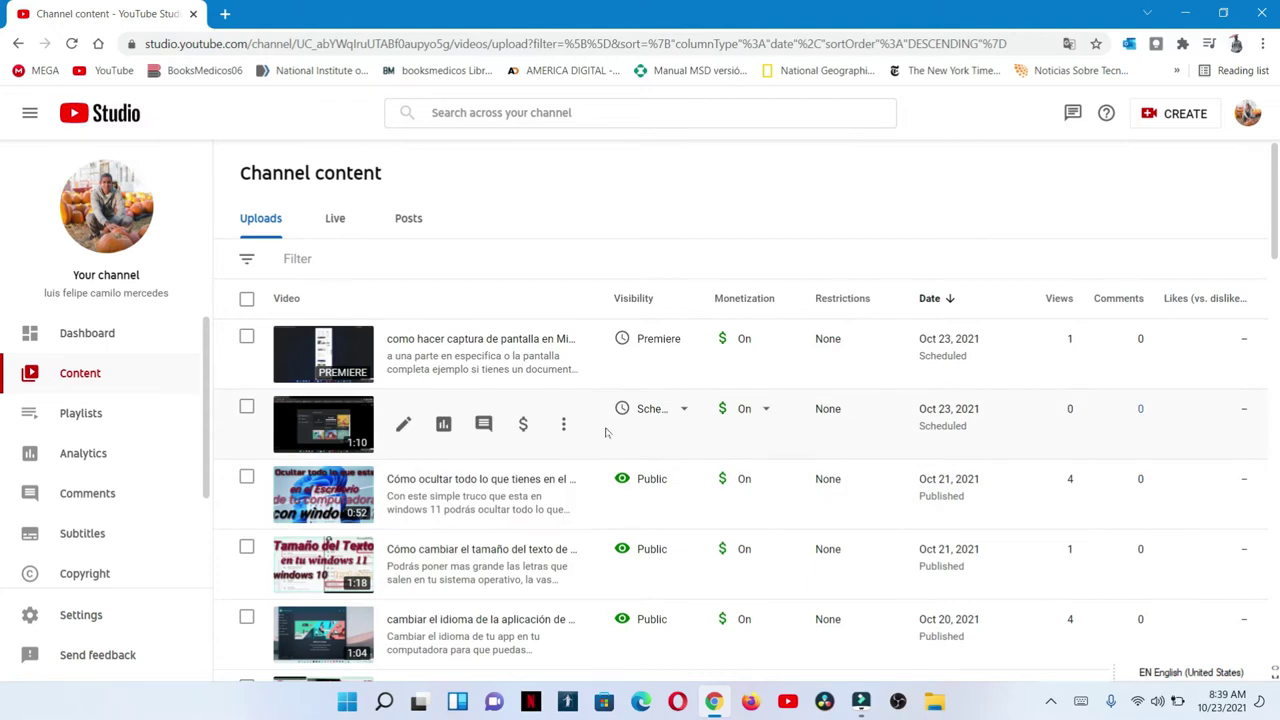
Mark the second scheduled upload as a Premiere and bring up its premiere setup
mouse_move(637, 417)
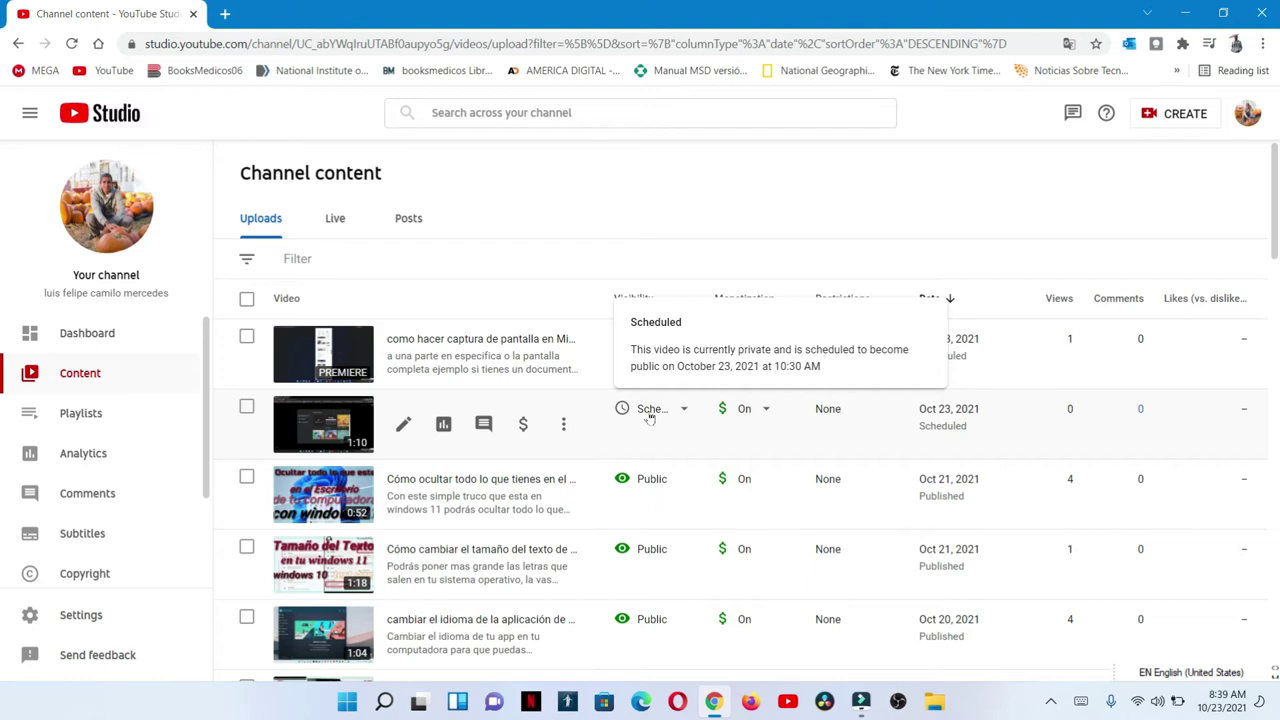
left_click(672, 418)
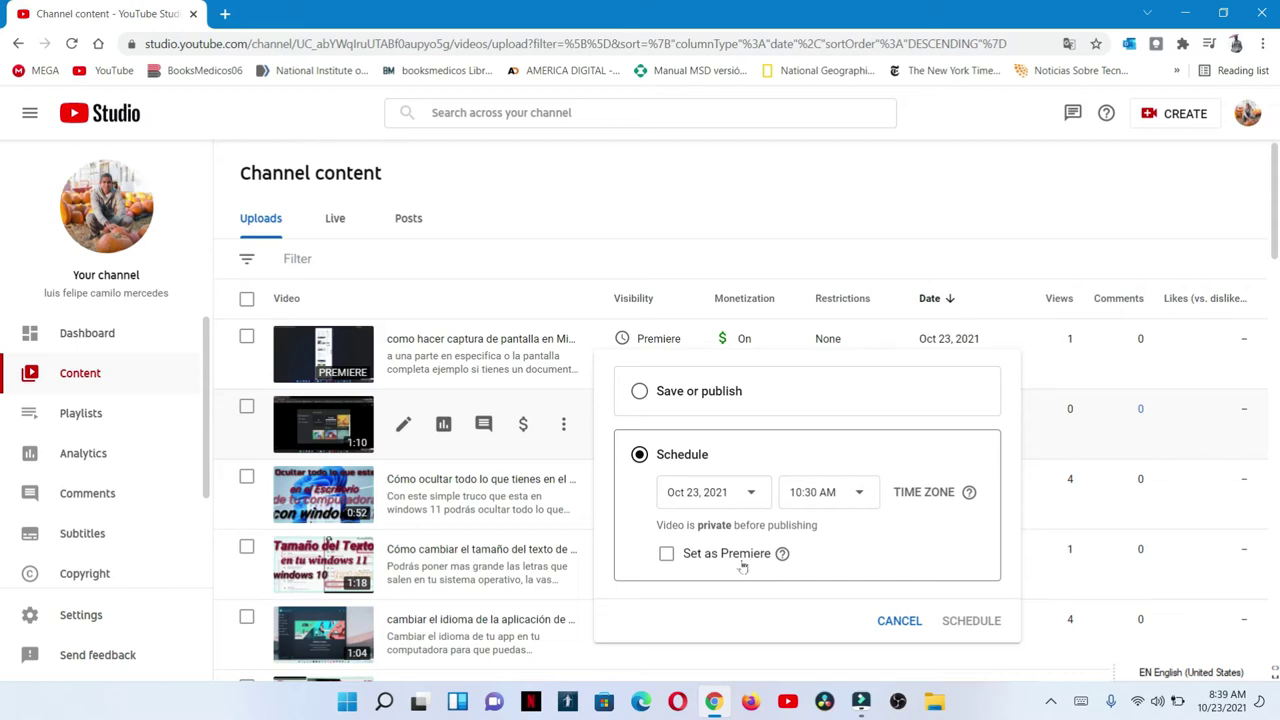
left_click(690, 558)
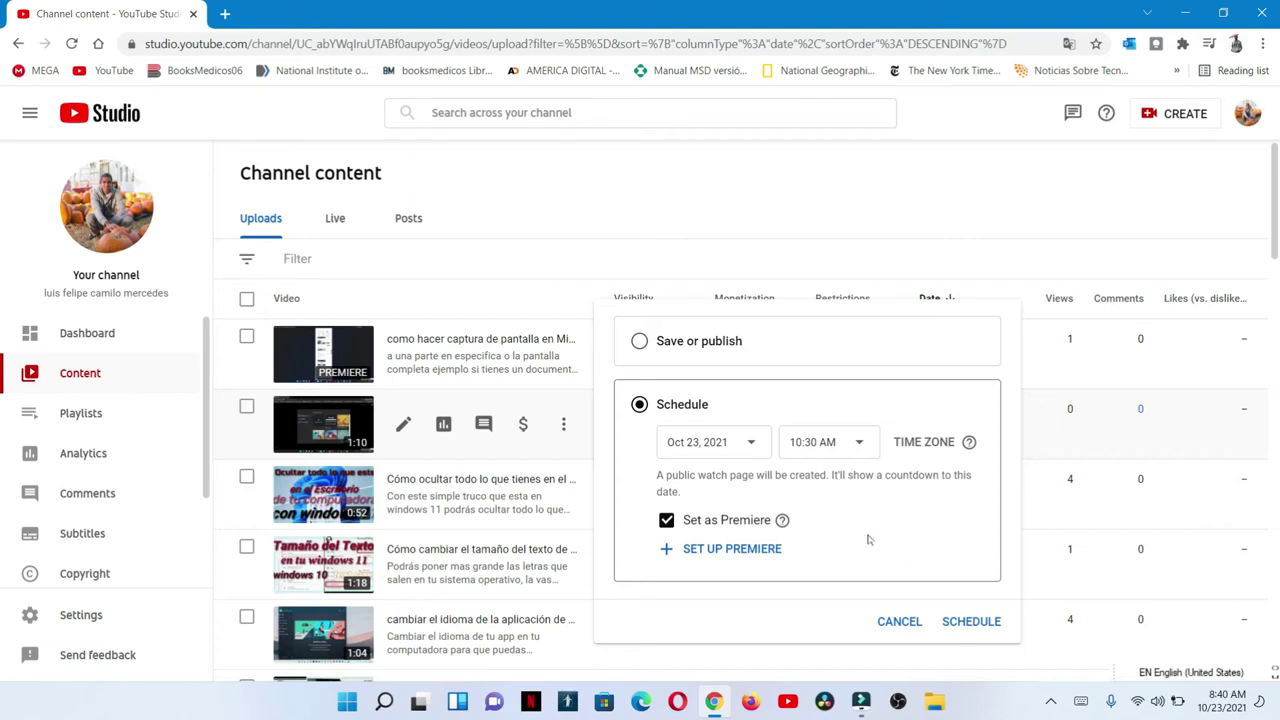
left_click(724, 556)
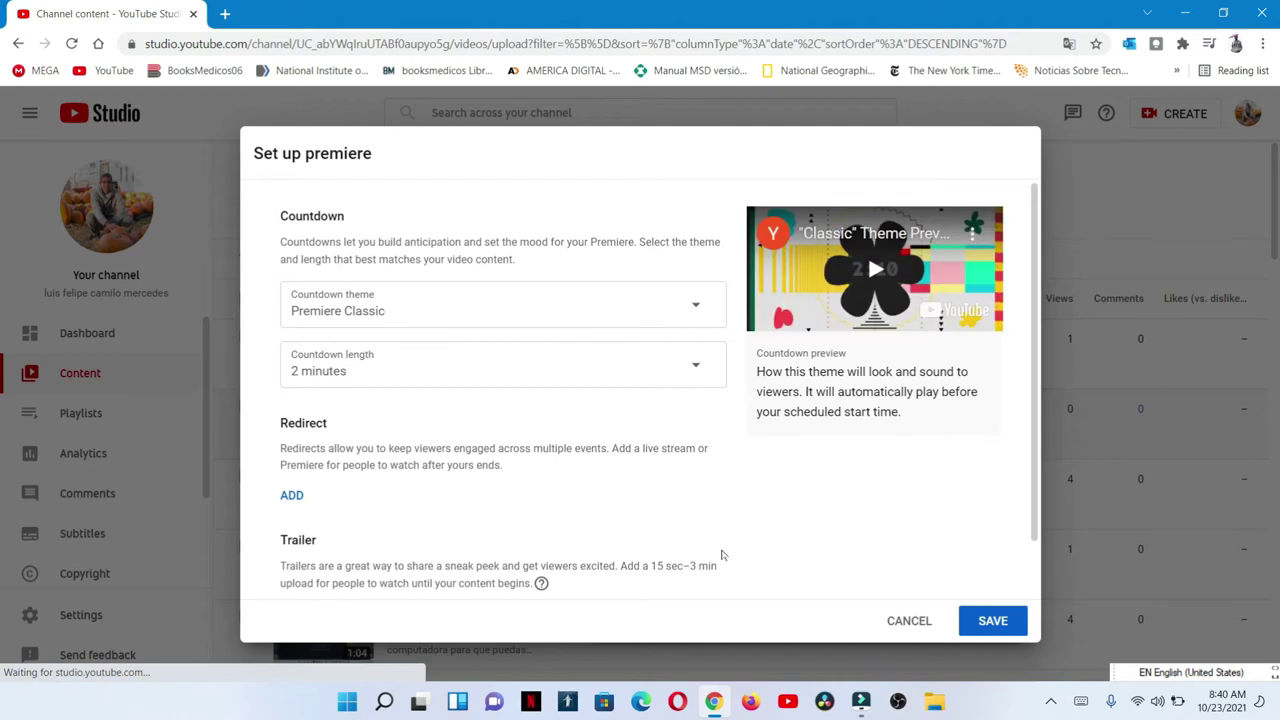
Choose the Alternative countdown theme and change the countdown length from 4 minutes to 1 minute
left_click(447, 309)
left_click(437, 328)
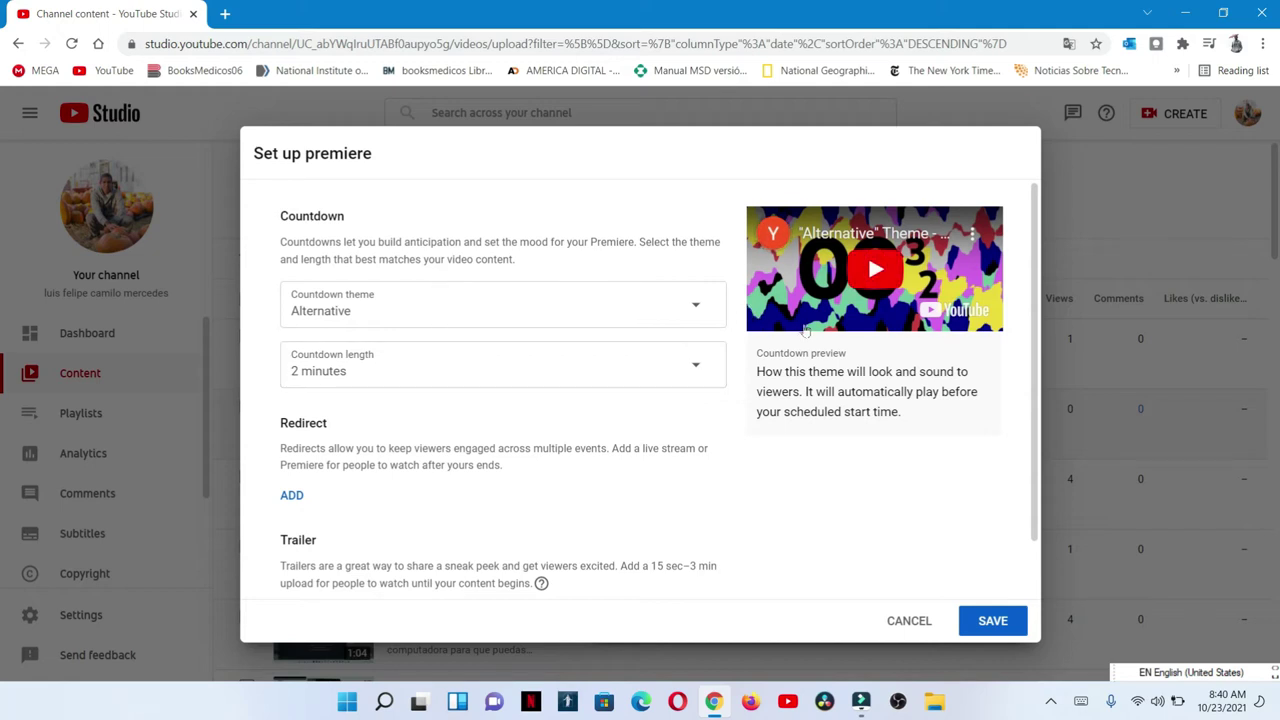
left_click(695, 366)
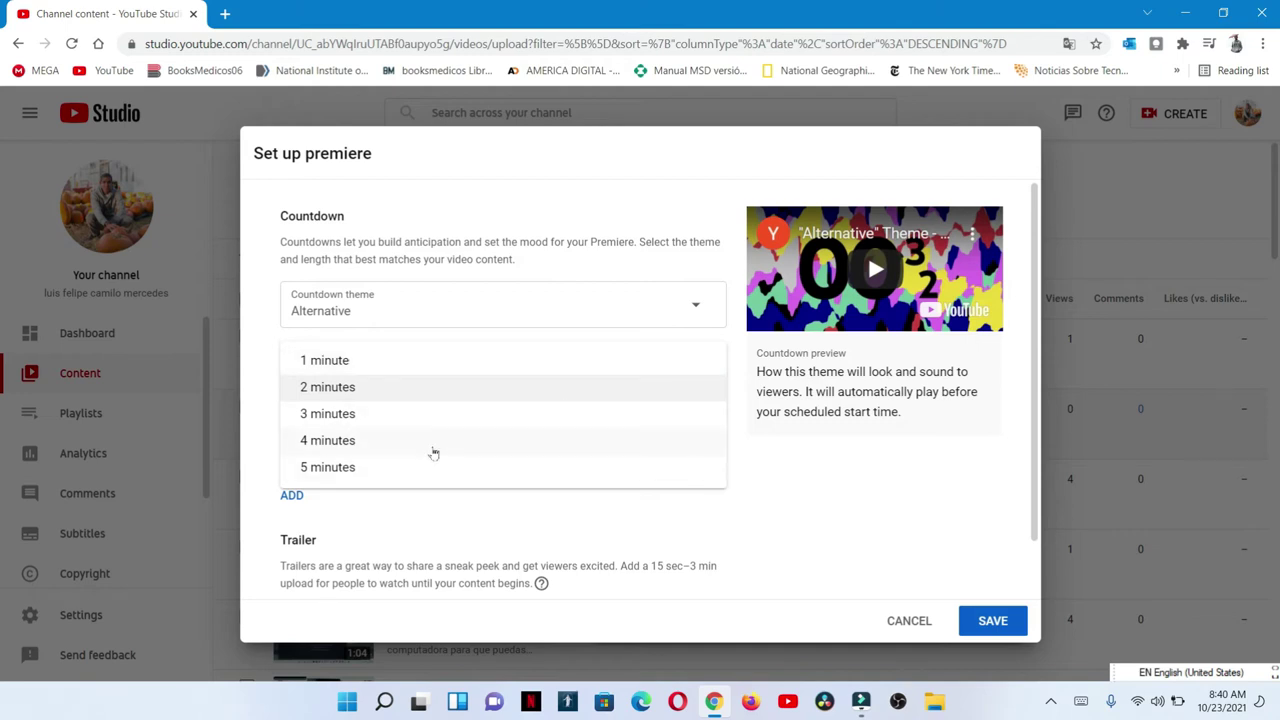
left_click(432, 441)
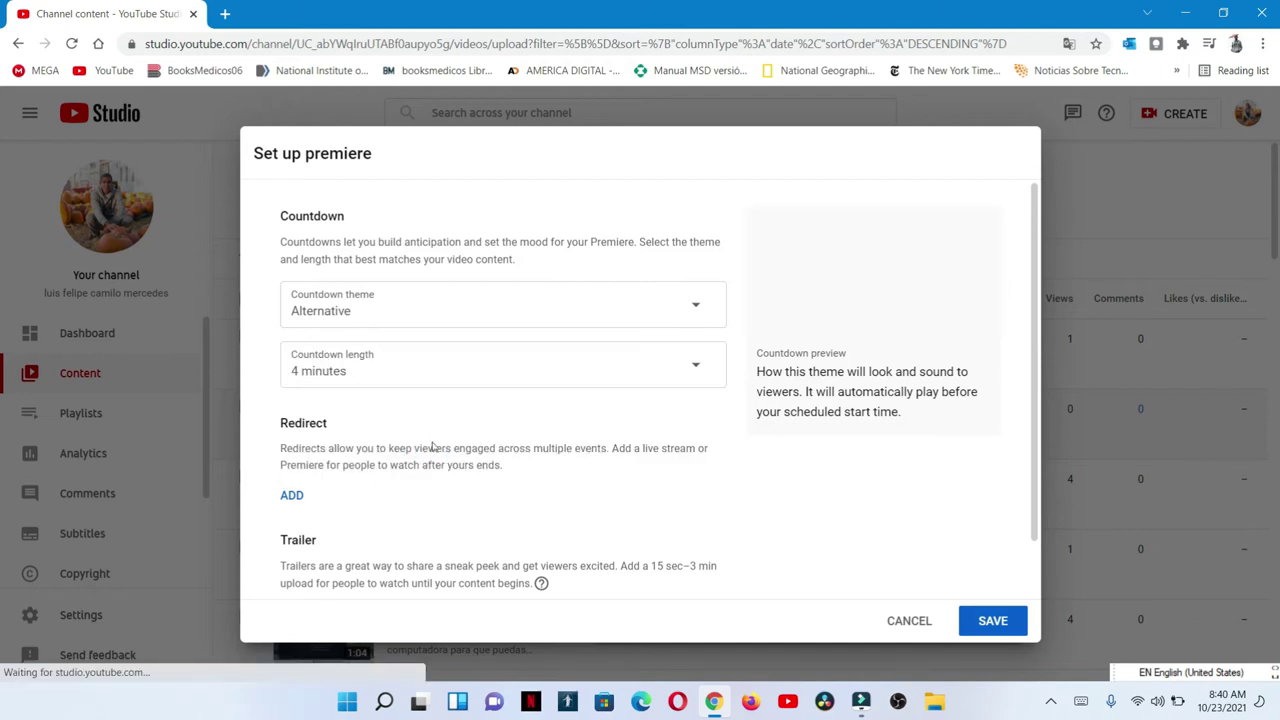
left_click(511, 374)
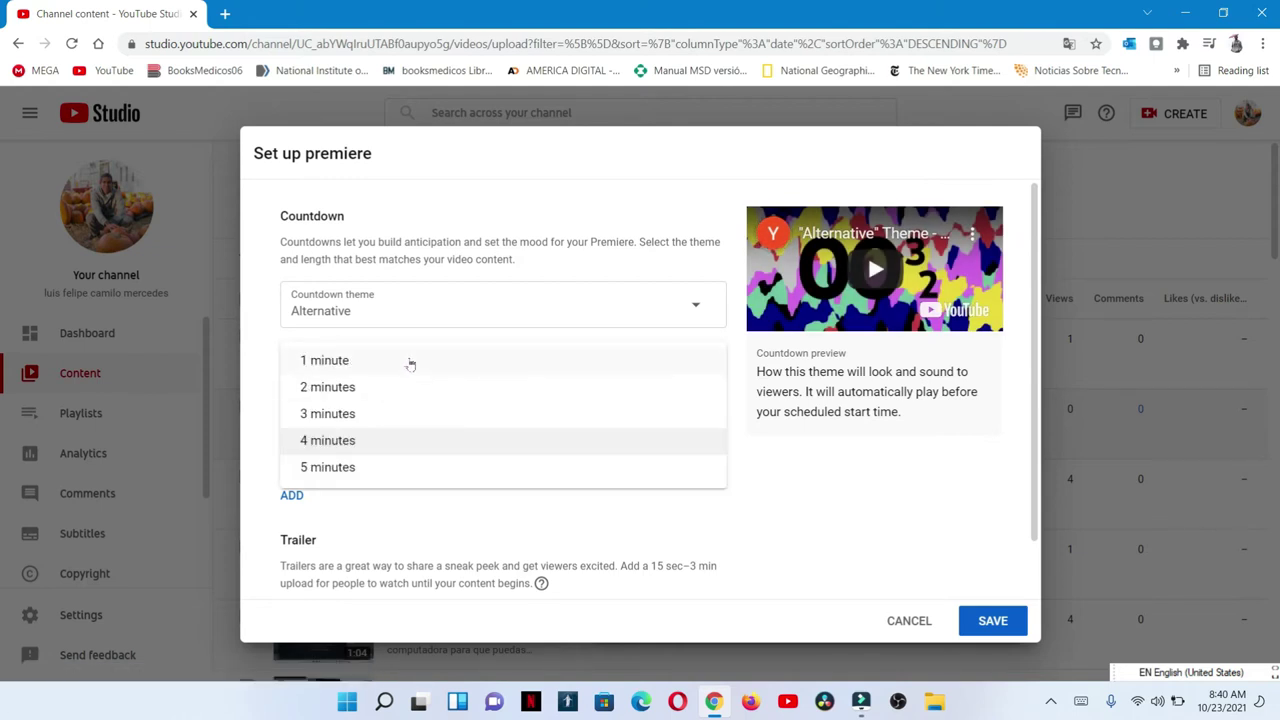
left_click(410, 362)
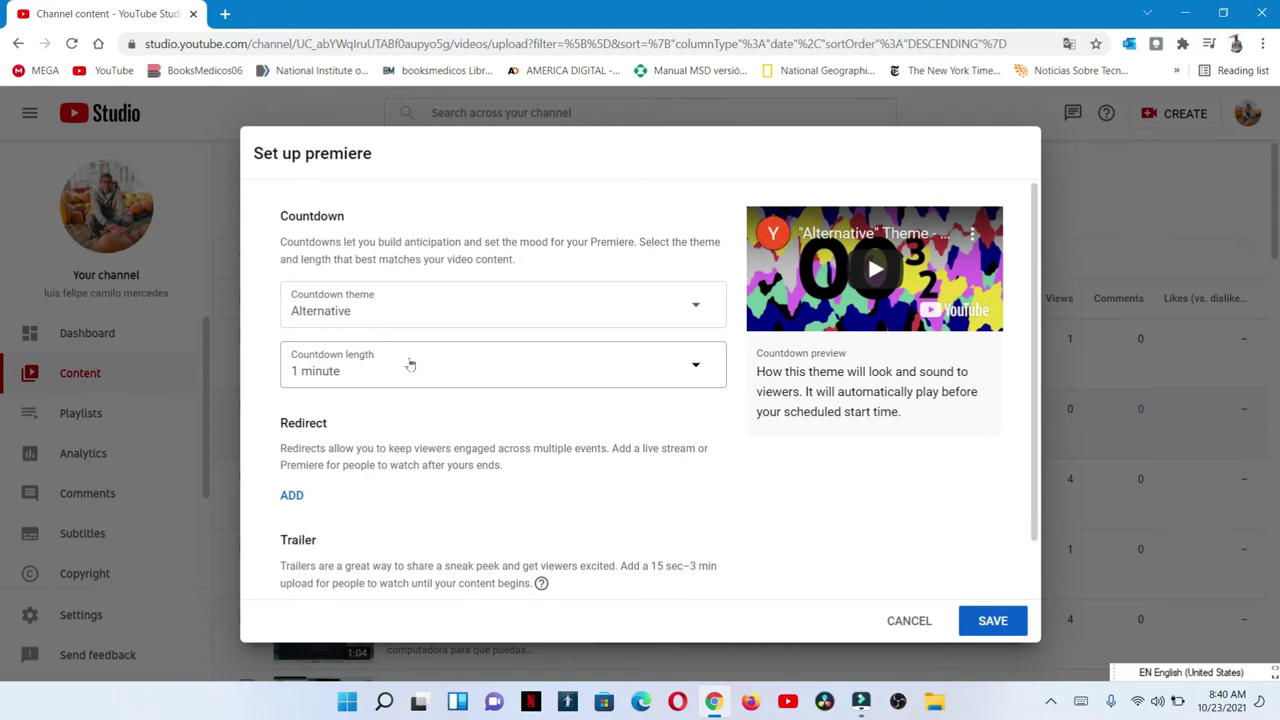
left_click(484, 306)
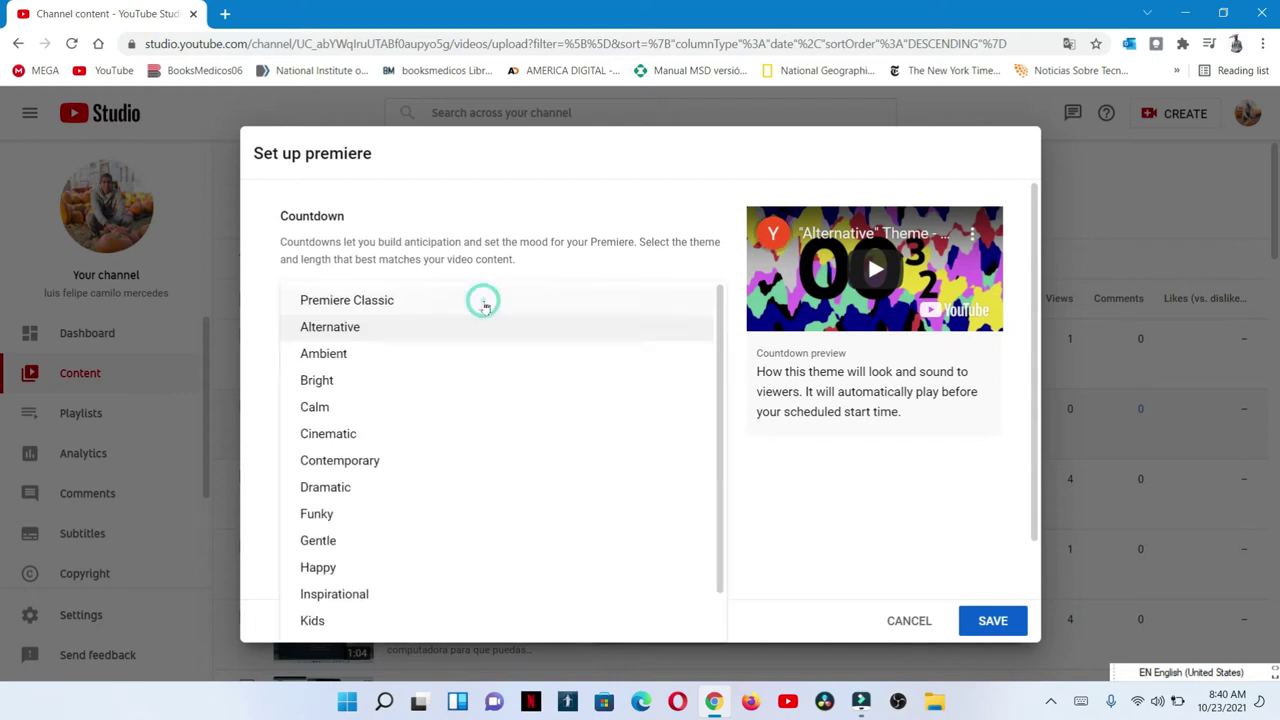
Try the Bright and Calm countdown themes, settle on Happy, and preview its countdown
left_click(432, 378)
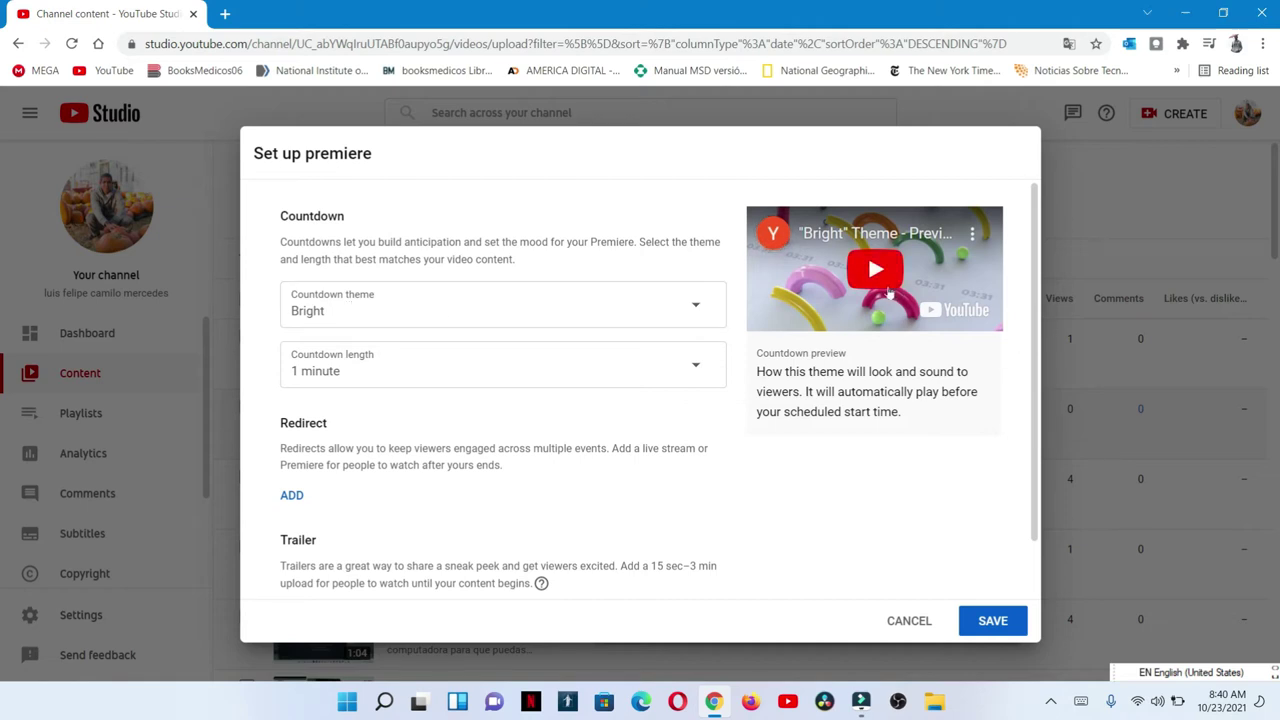
left_click(517, 310)
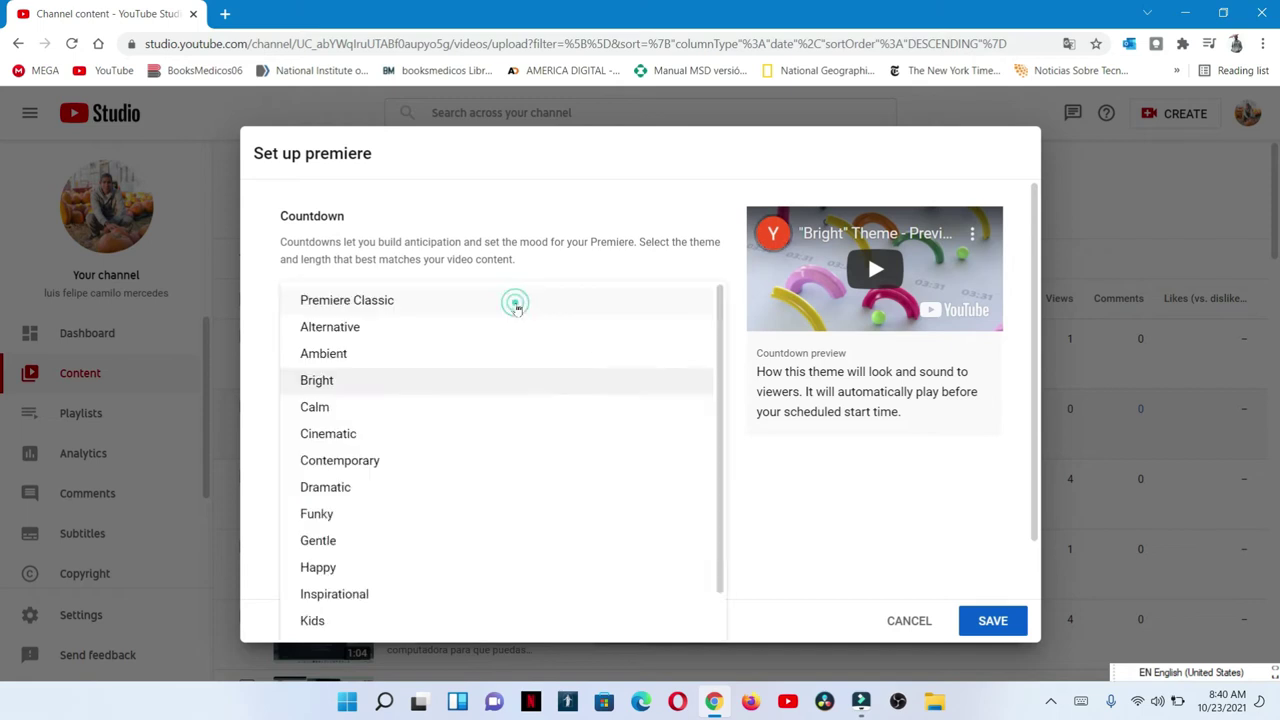
left_click(449, 407)
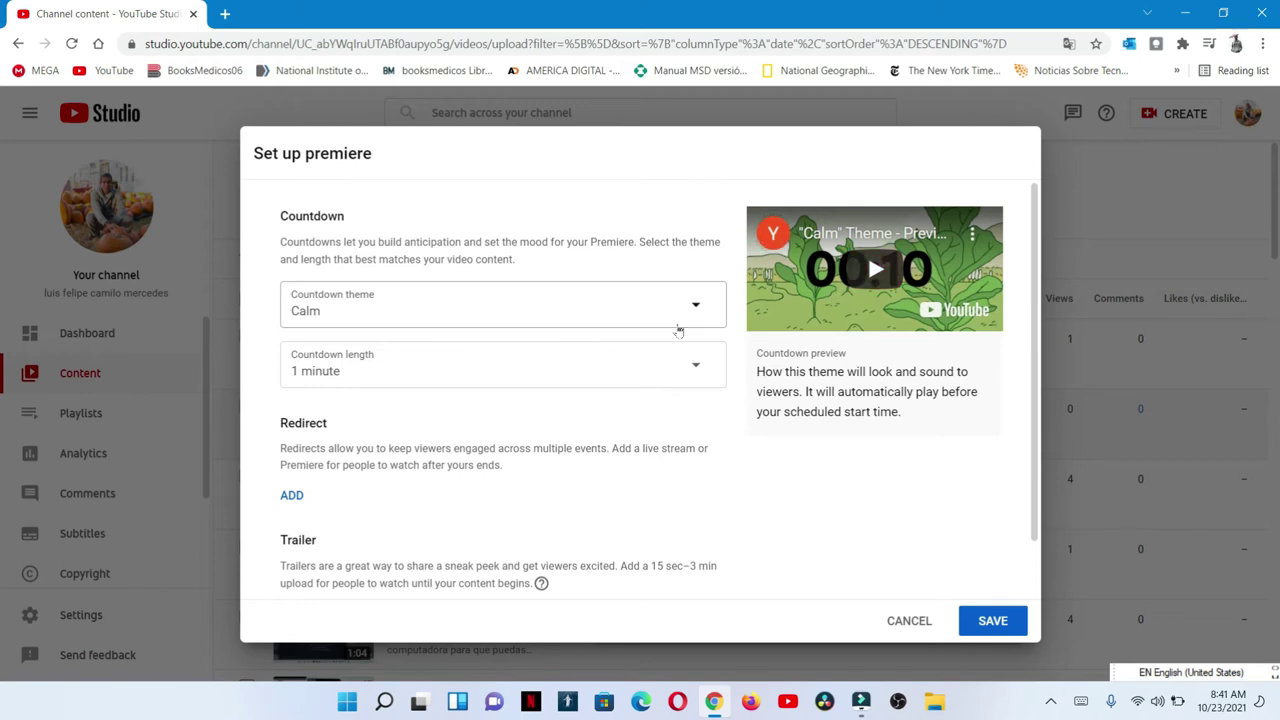
left_click(682, 308)
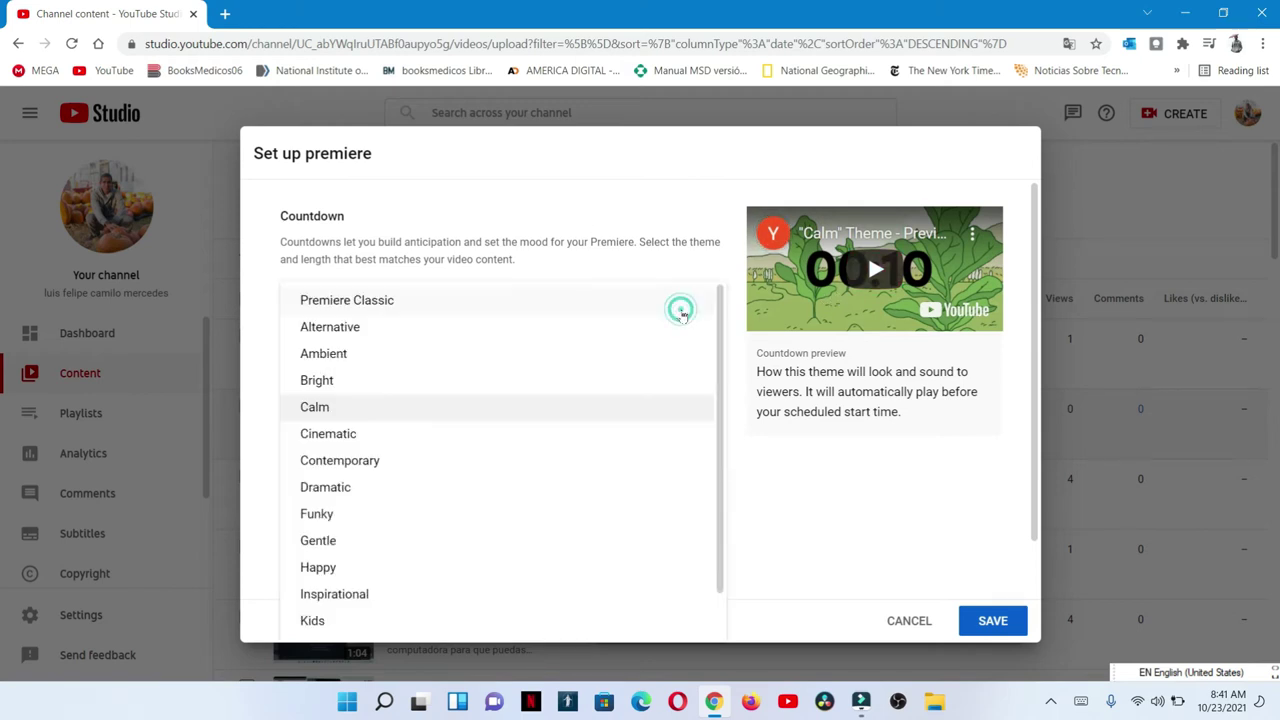
left_click(490, 566)
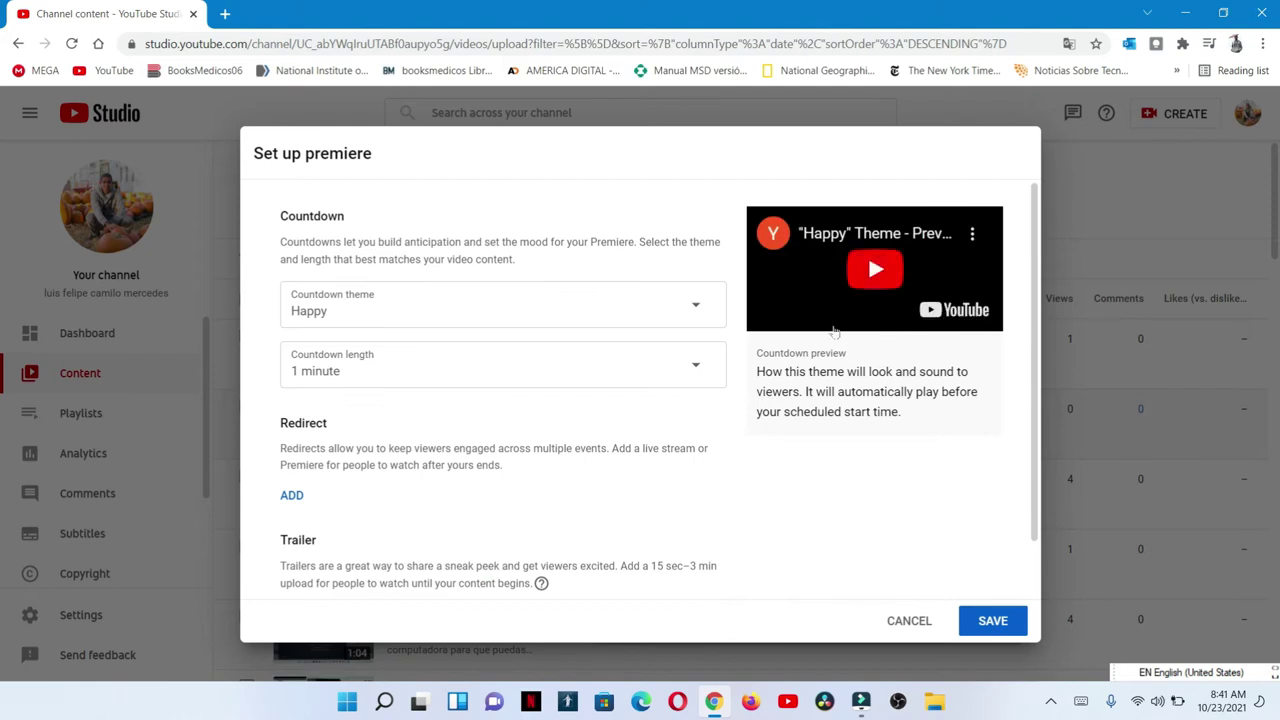
left_click(875, 268)
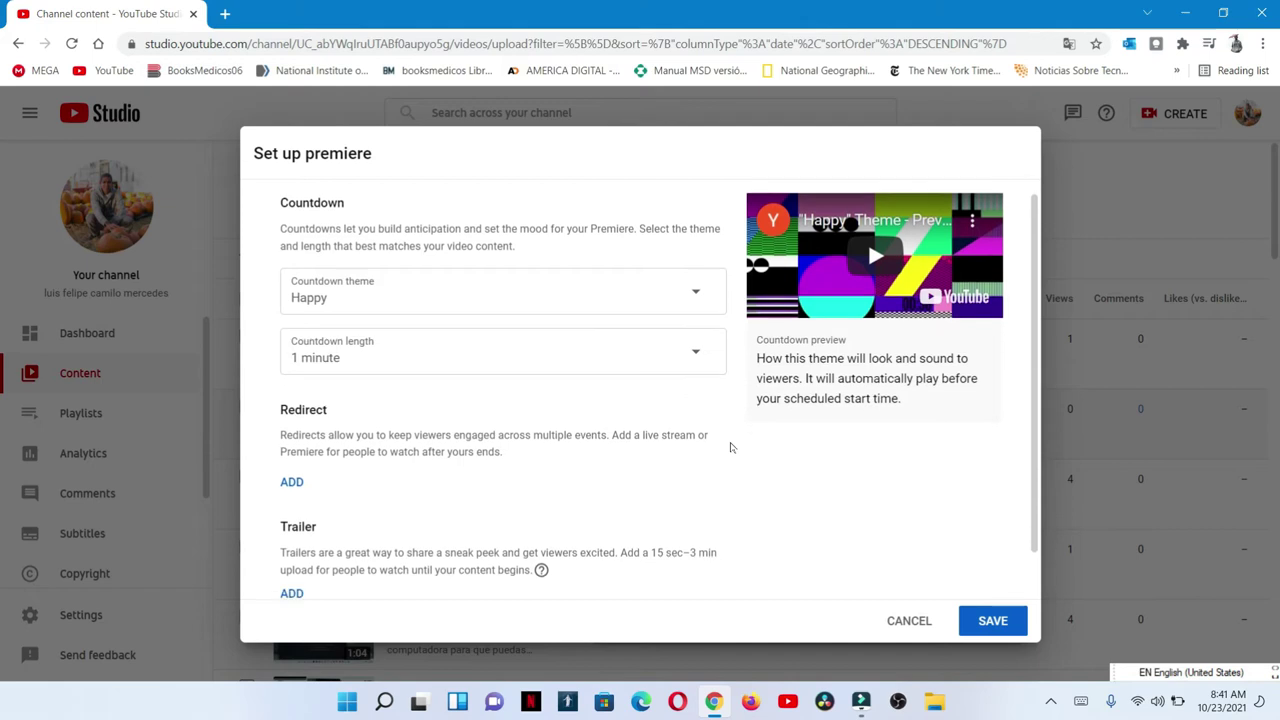
scroll(730, 447, "down", 1)
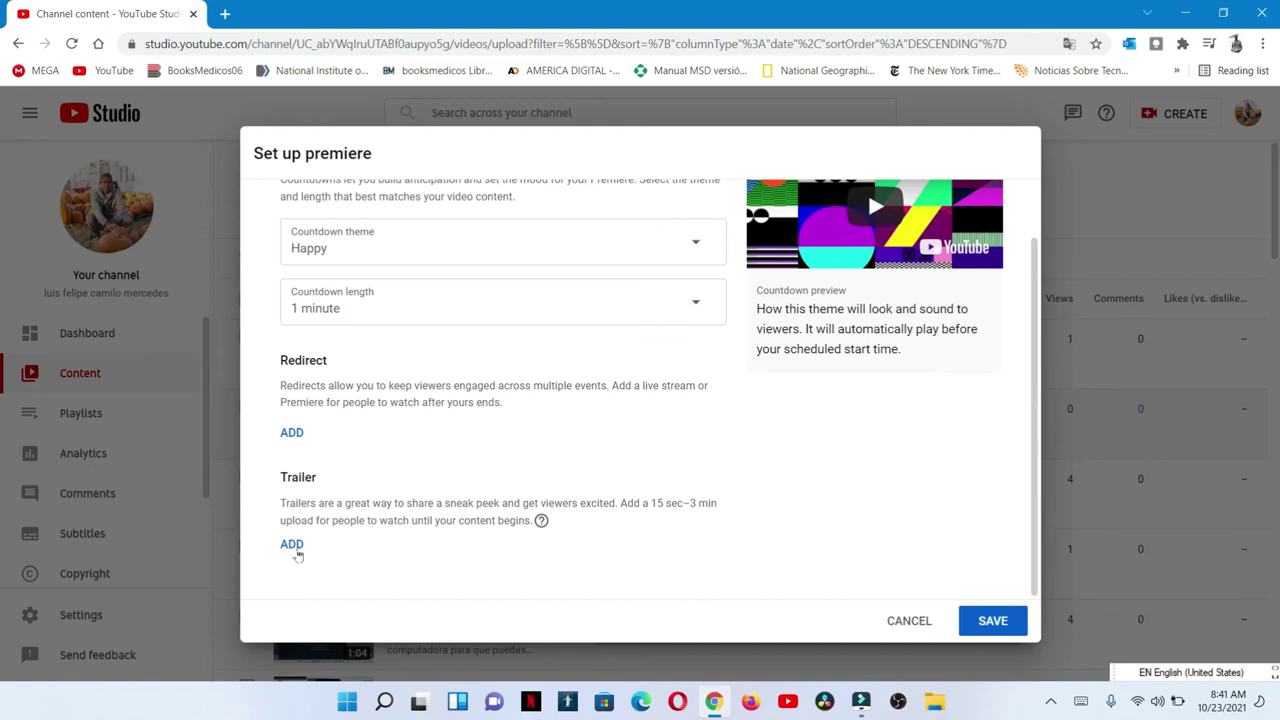
Open the trailer video picker and browse the channel's uploaded videos
left_click(297, 554)
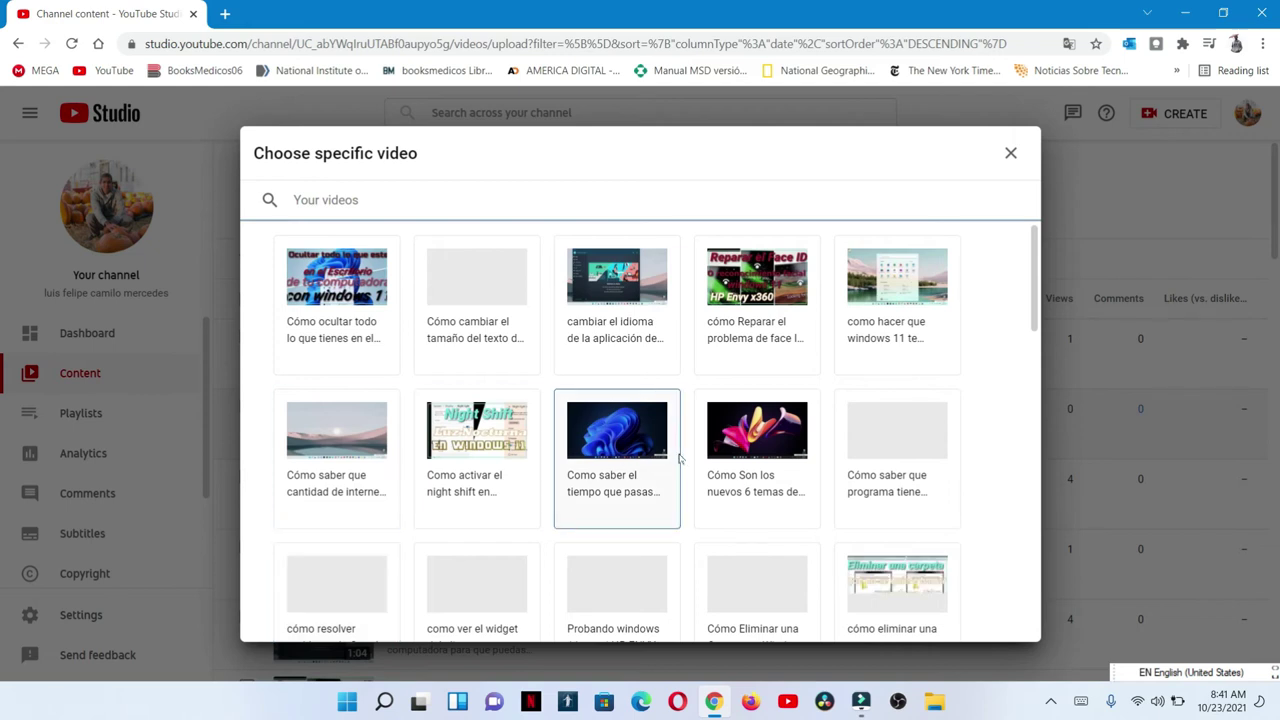
scroll(688, 521, "down", 2)
scroll(688, 521, "down", 1)
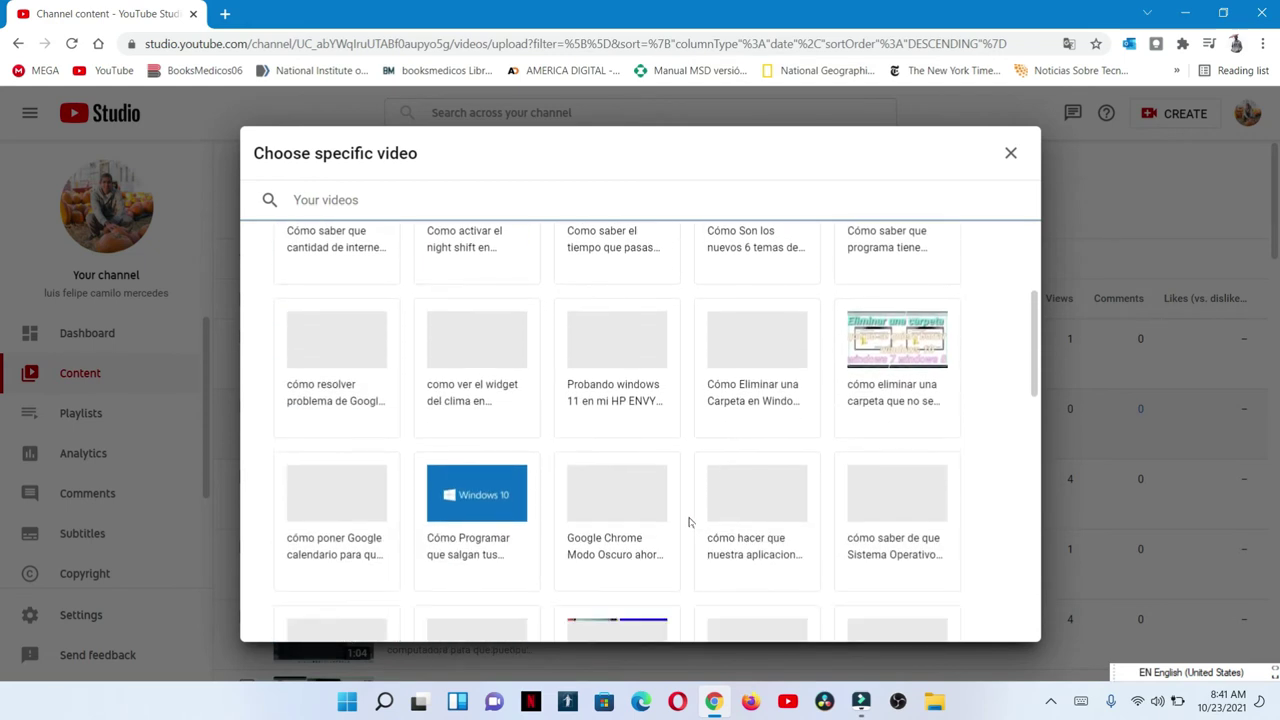
scroll(688, 521, "up", 1)
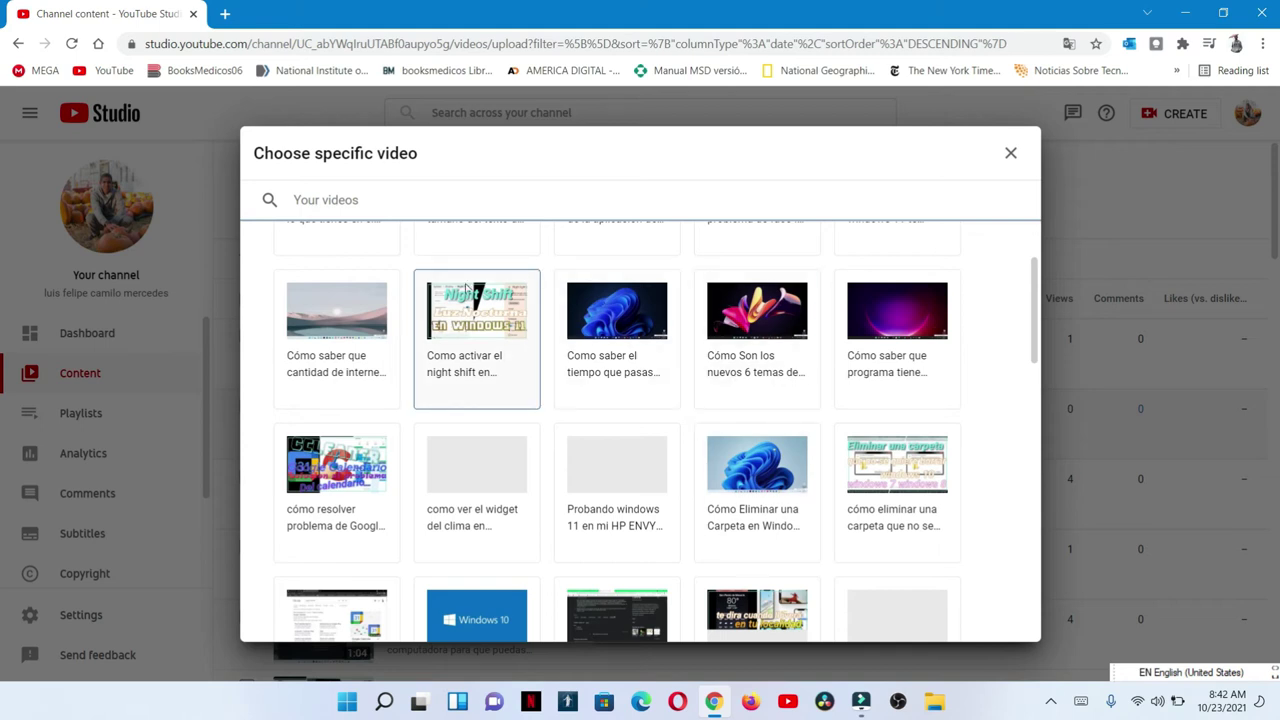
Pick the 0:33 'Como activar el night shift' video as trailer and review the countdown and trailer settings
left_click(466, 300)
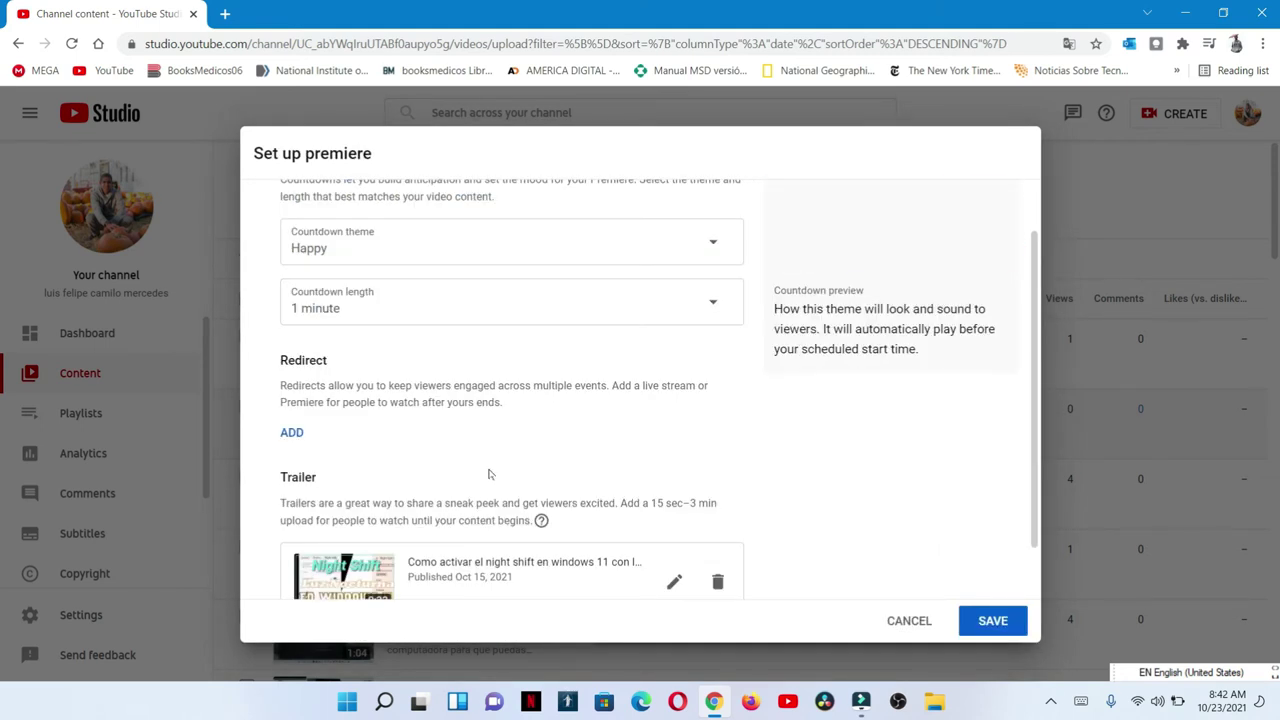
scroll(489, 466, "down", 1)
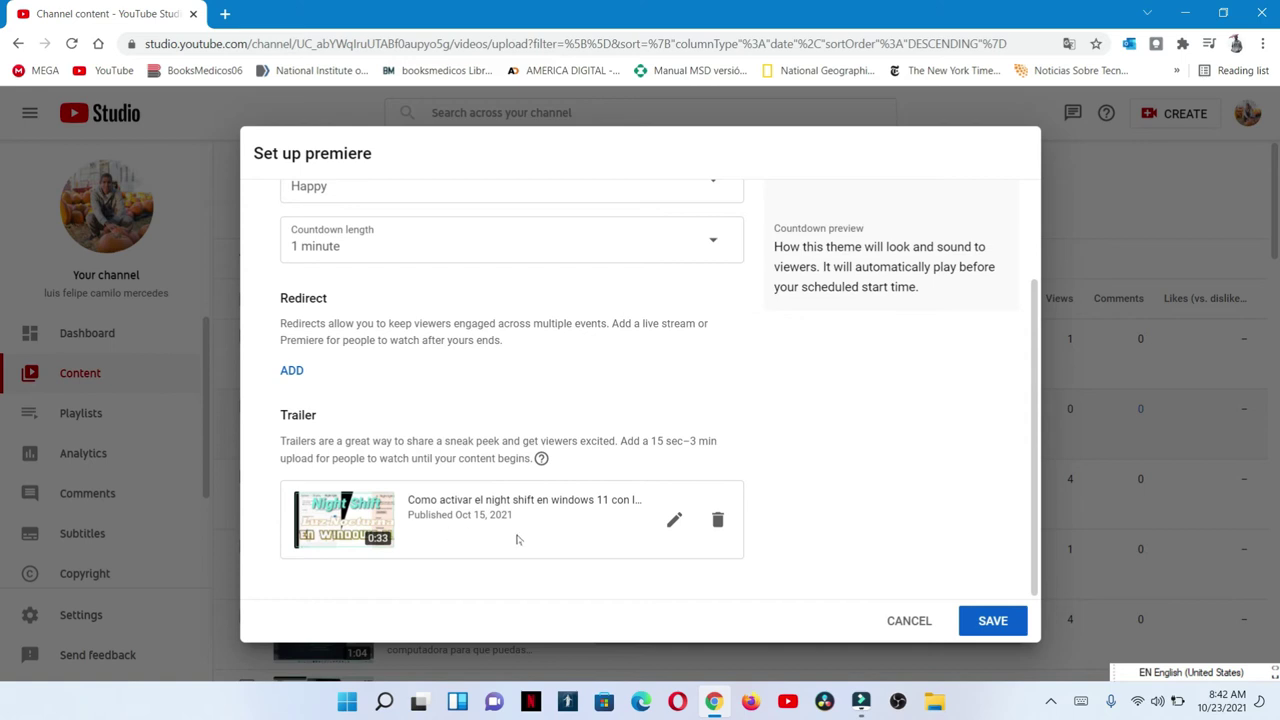
scroll(532, 541, "up", 2)
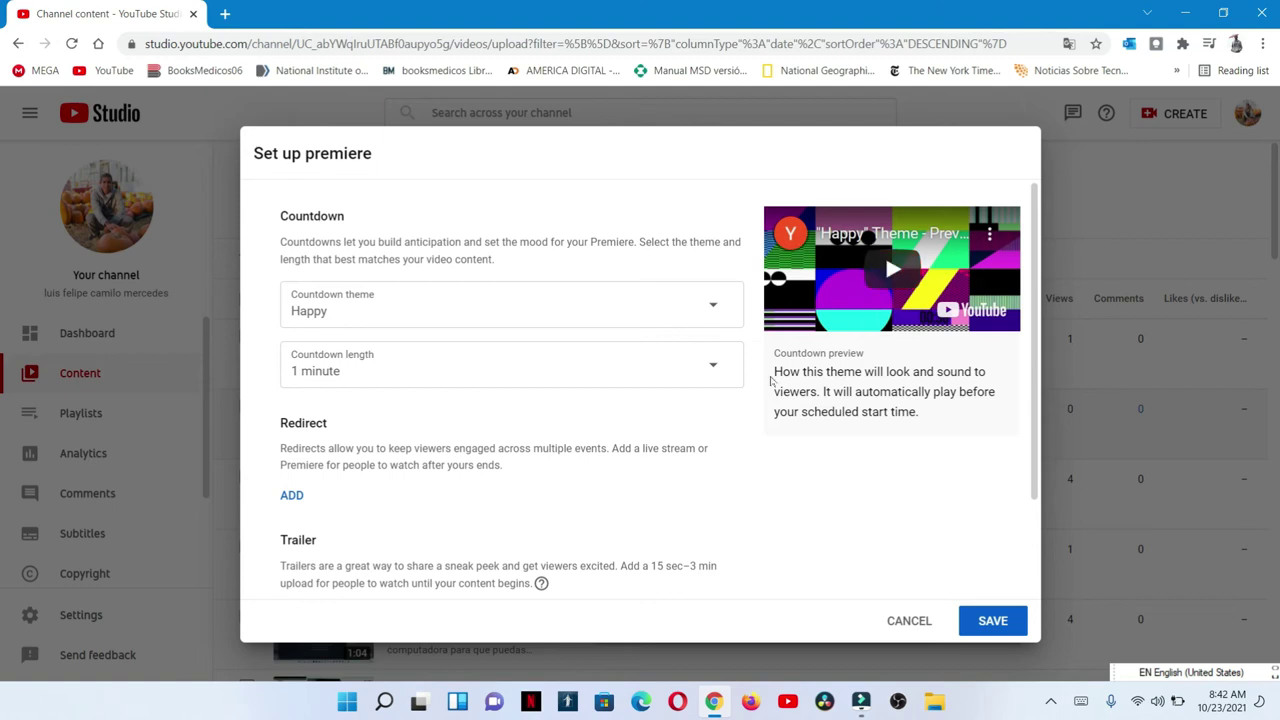
scroll(771, 381, "down", 2)
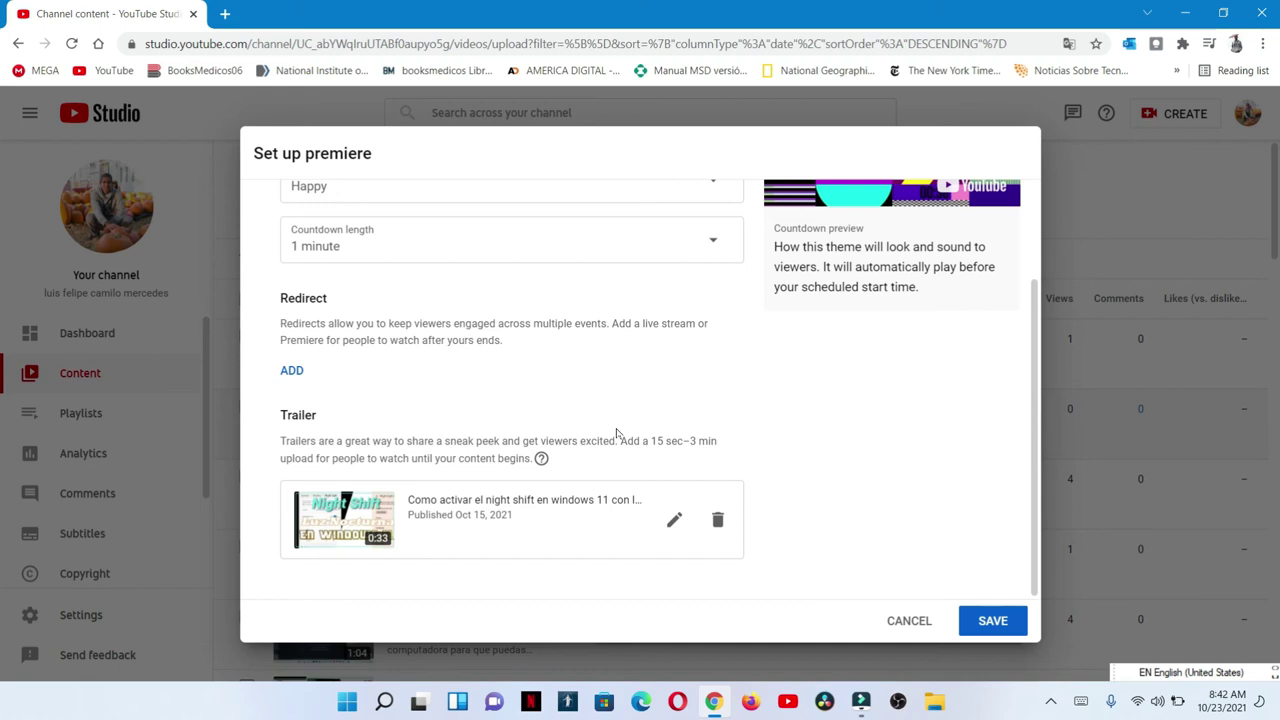
scroll(616, 433, "up", 3)
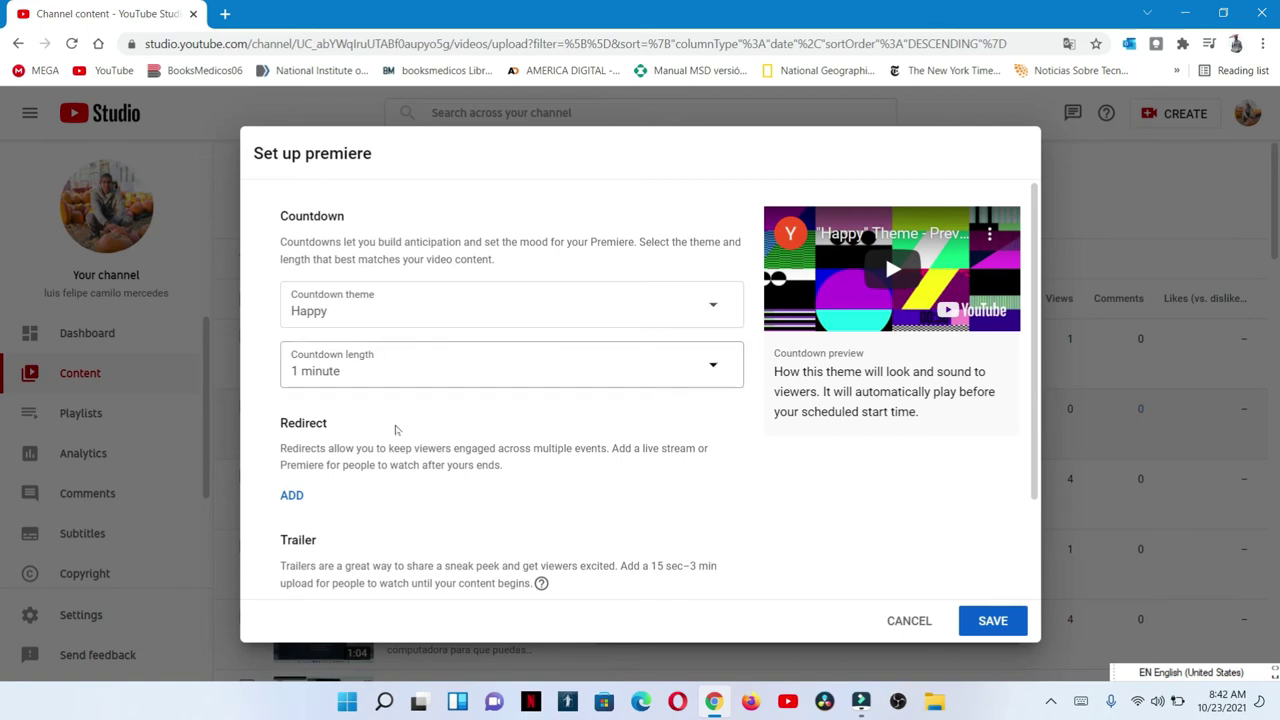
scroll(408, 520, "down", 2)
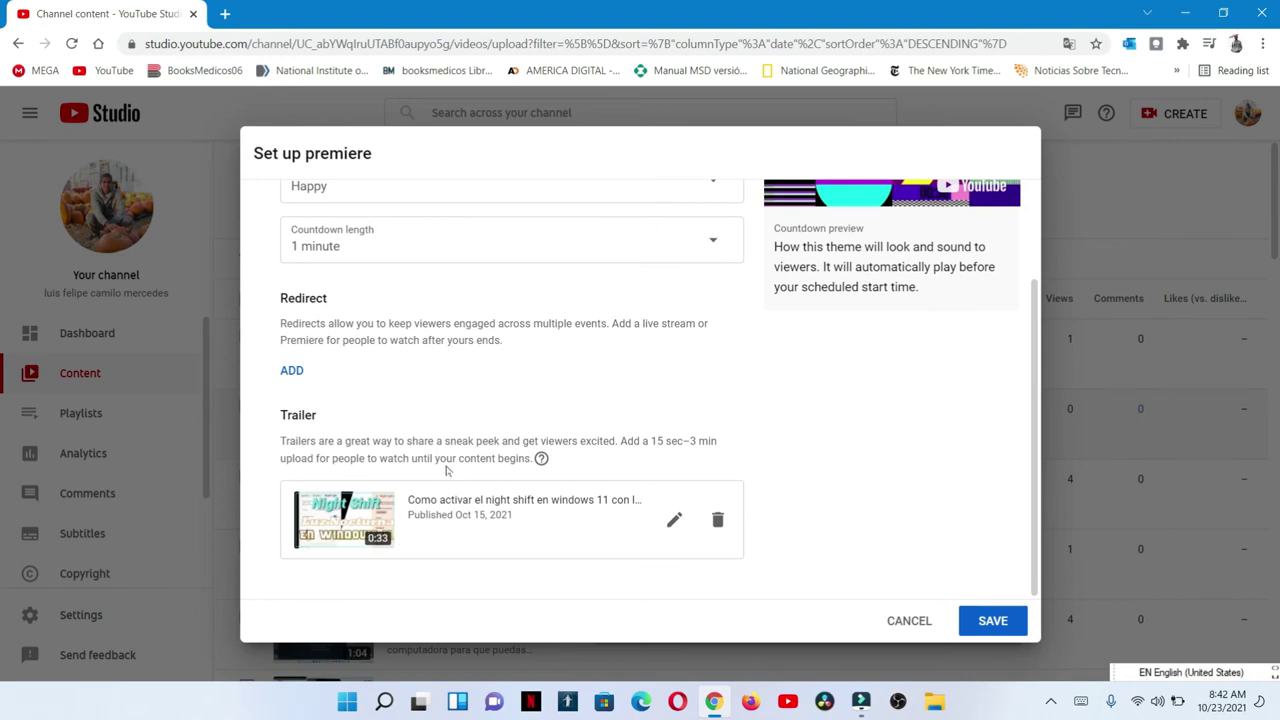
scroll(447, 470, "up", 1)
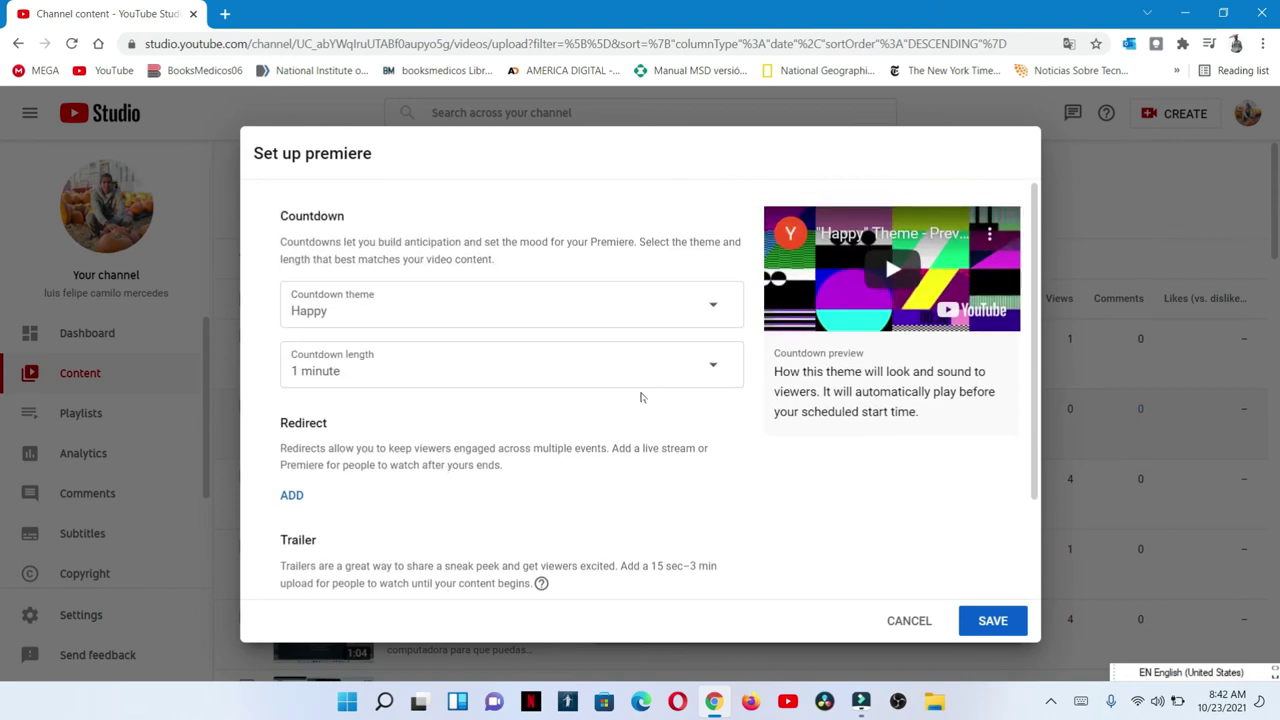
scroll(603, 498, "down", 2)
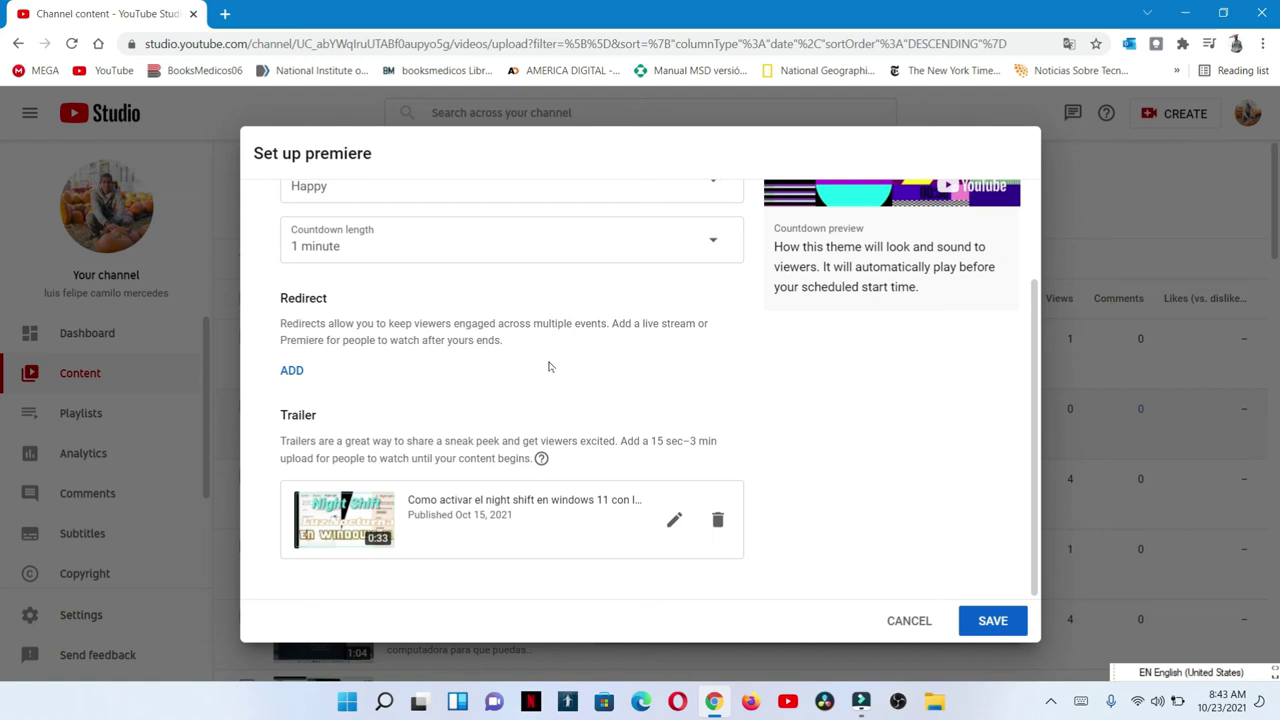
scroll(548, 367, "up", 2)
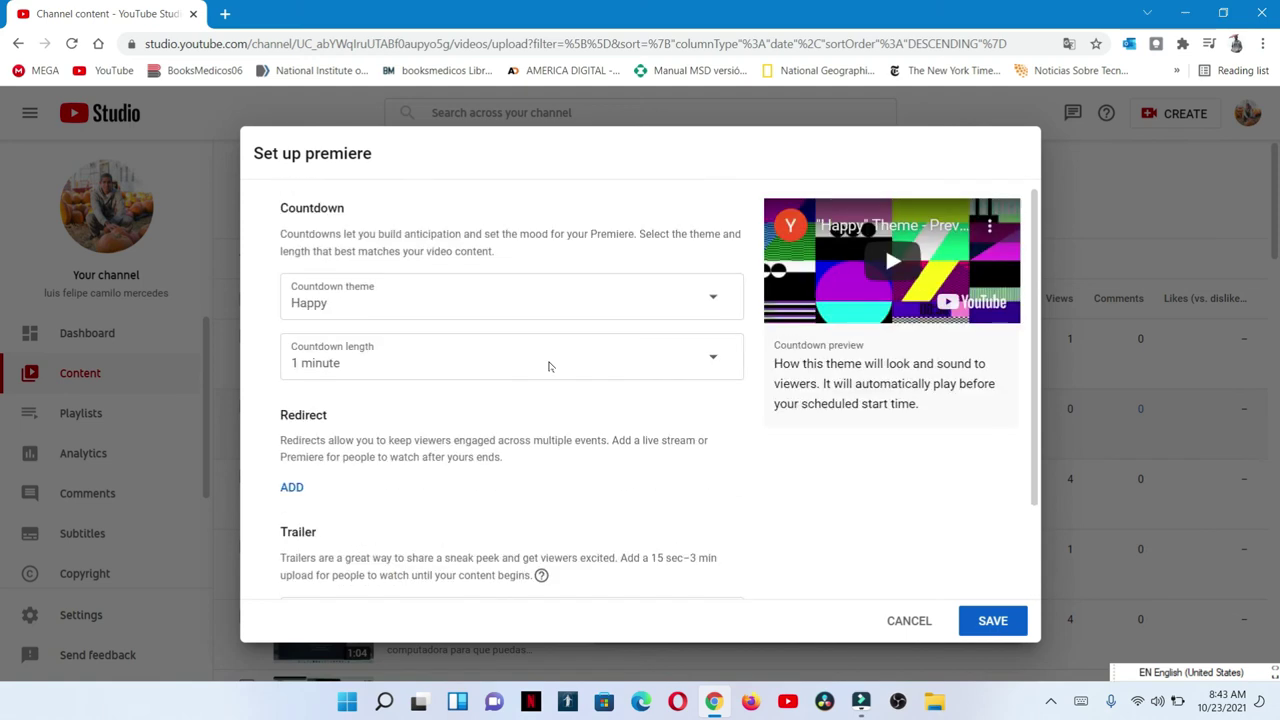
scroll(410, 572, "down", 2)
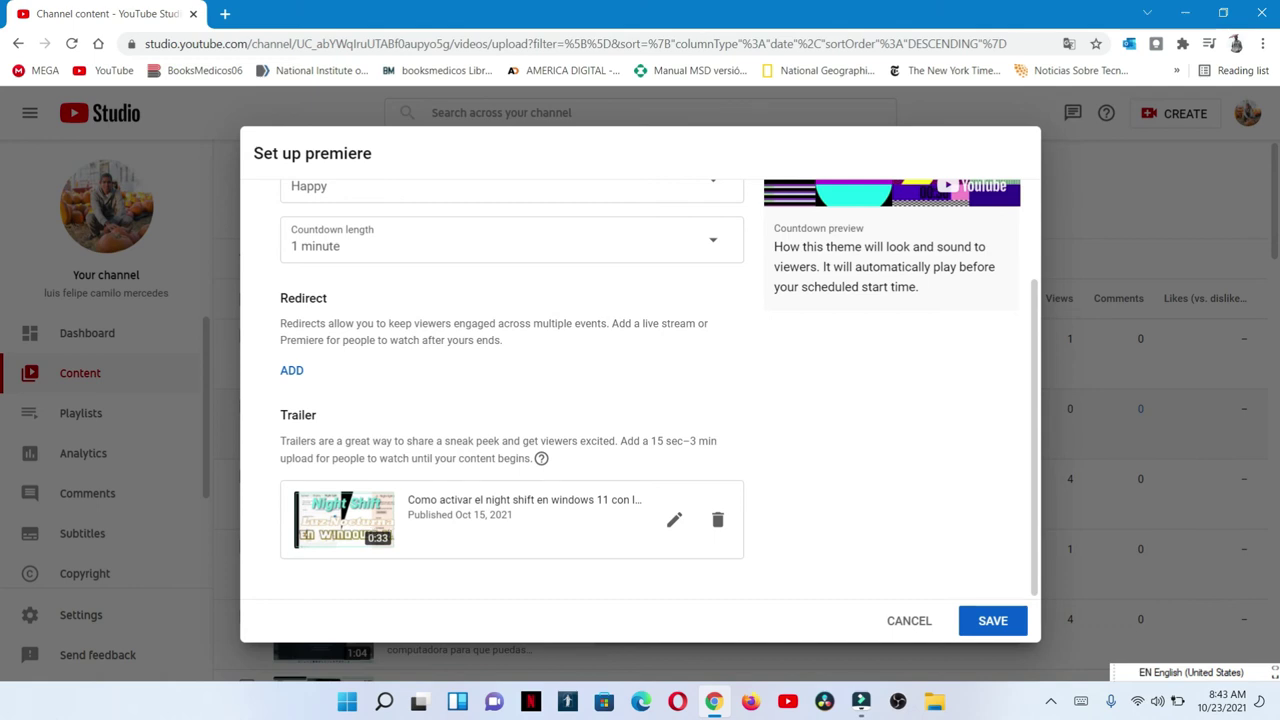
scroll(659, 389, "up", 2)
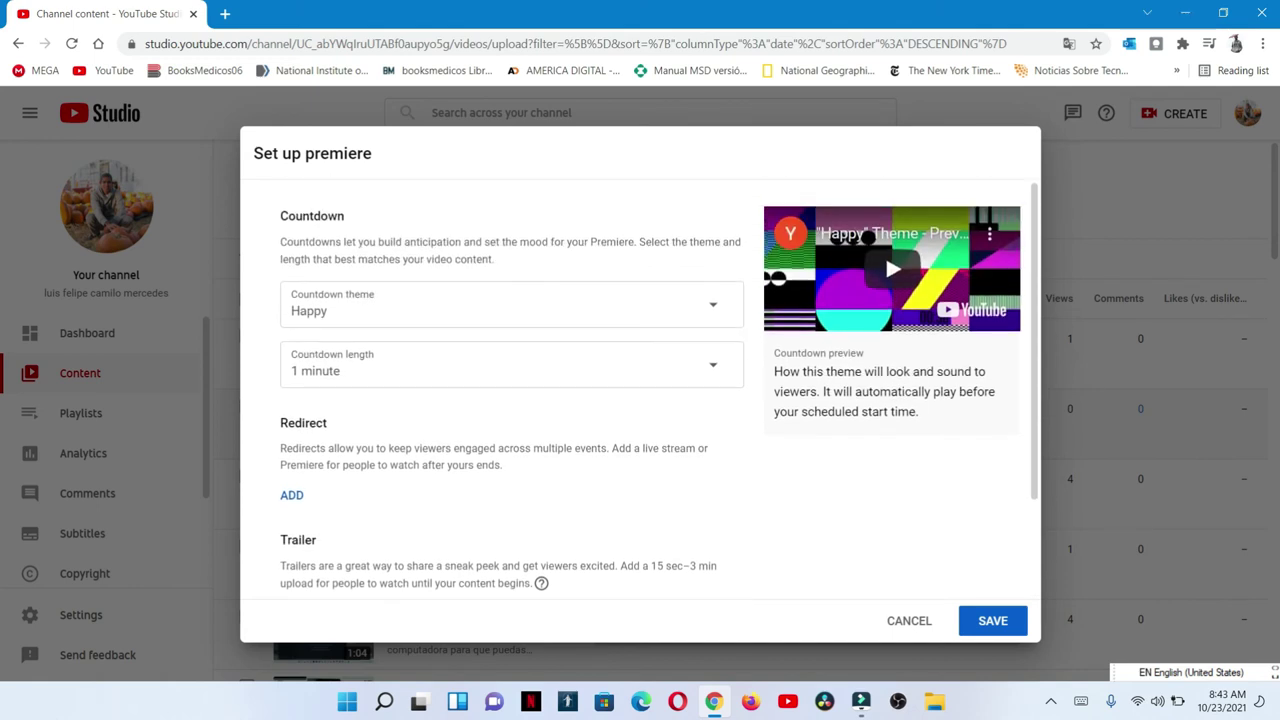
scroll(627, 525, "down", 2)
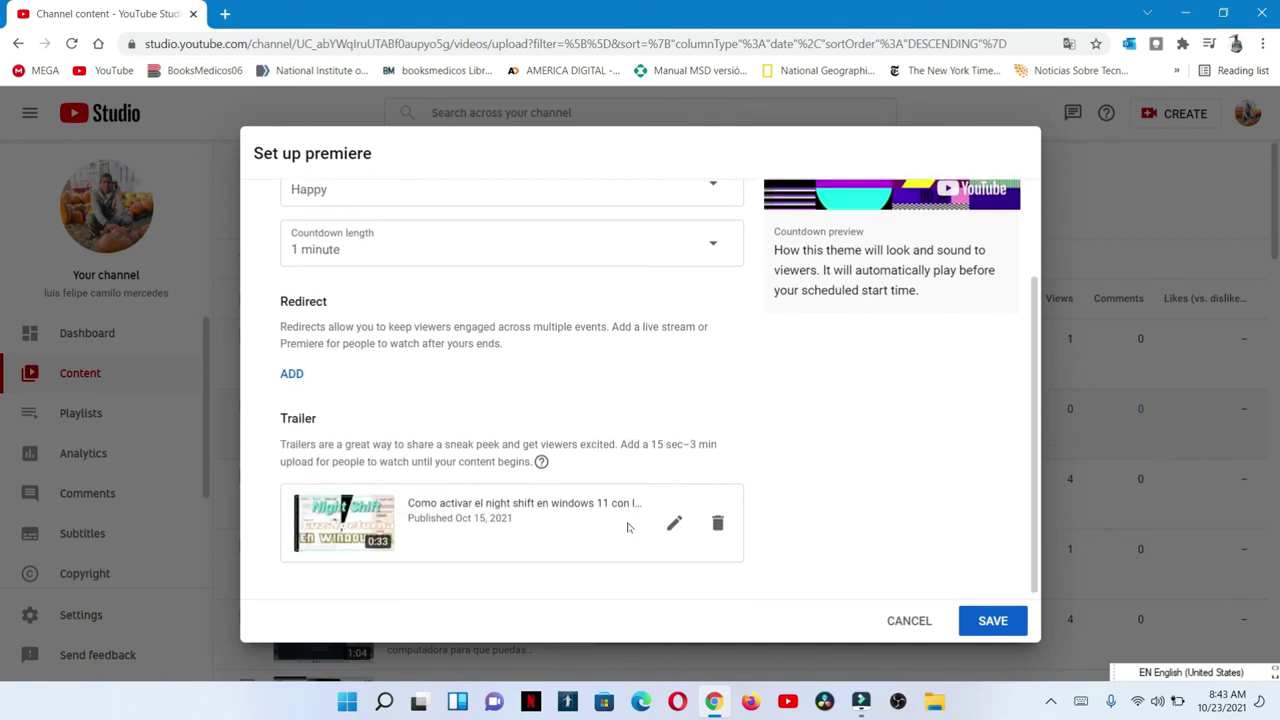
Save the premiere setup, schedule the video, and open the second upload's Details page
left_click(997, 624)
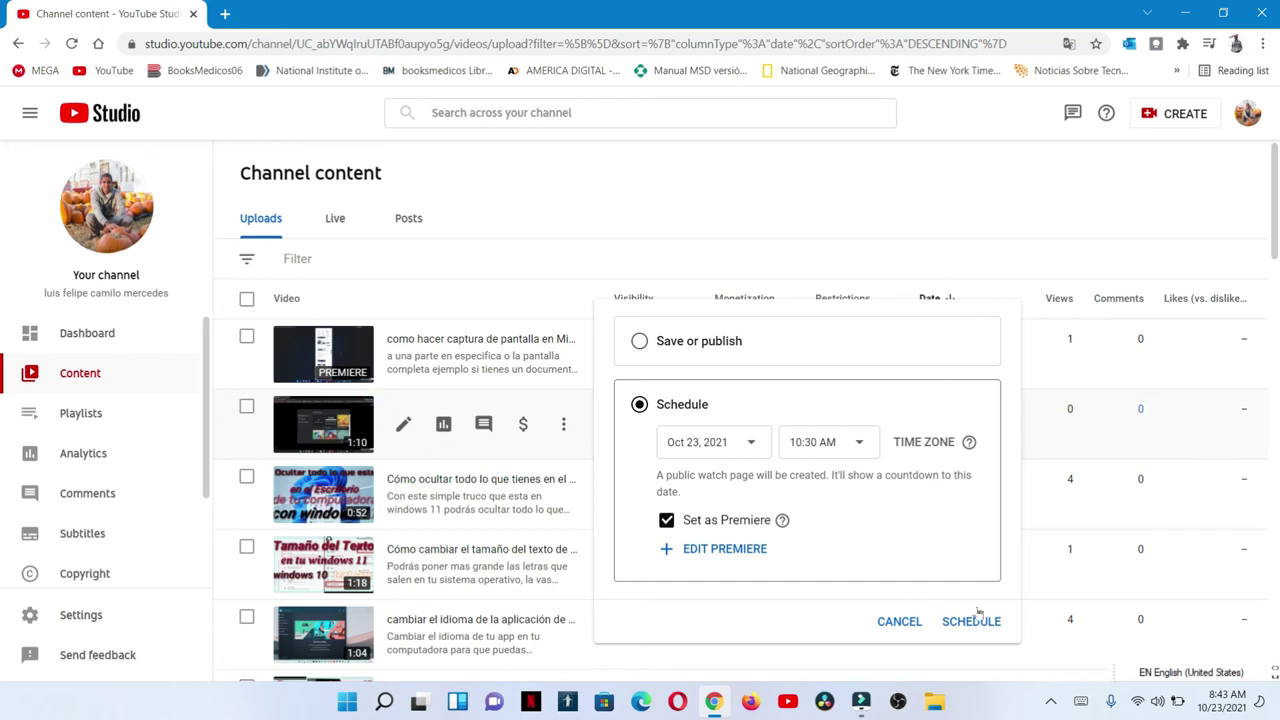
left_click(972, 621)
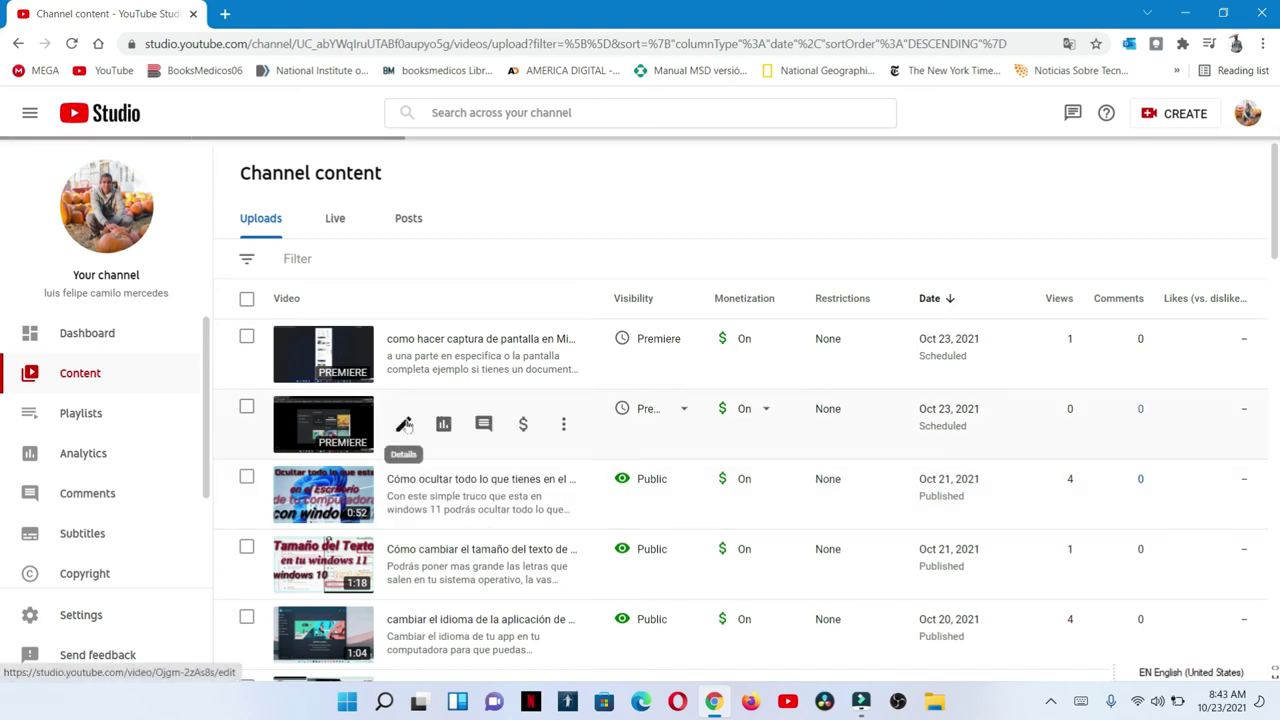
left_click(404, 422)
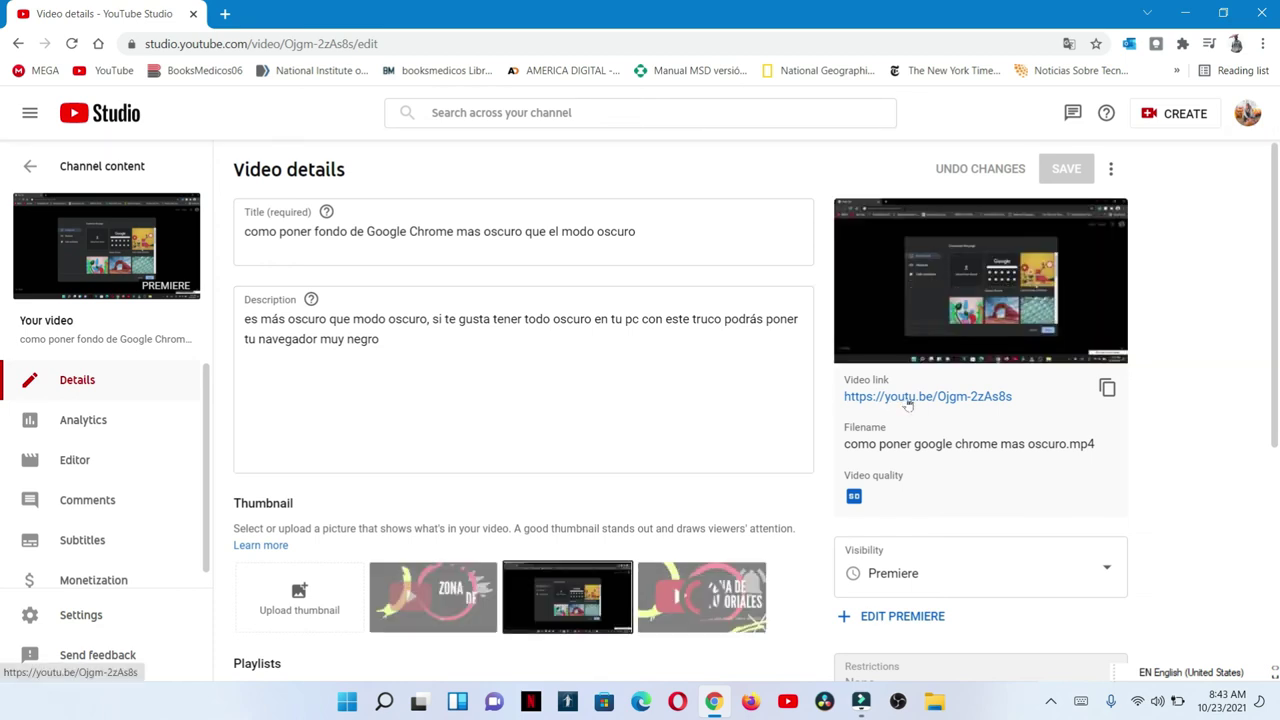
Open the premiere's youtu.be watch page in a new tab to play its trailer
left_click(908, 400)
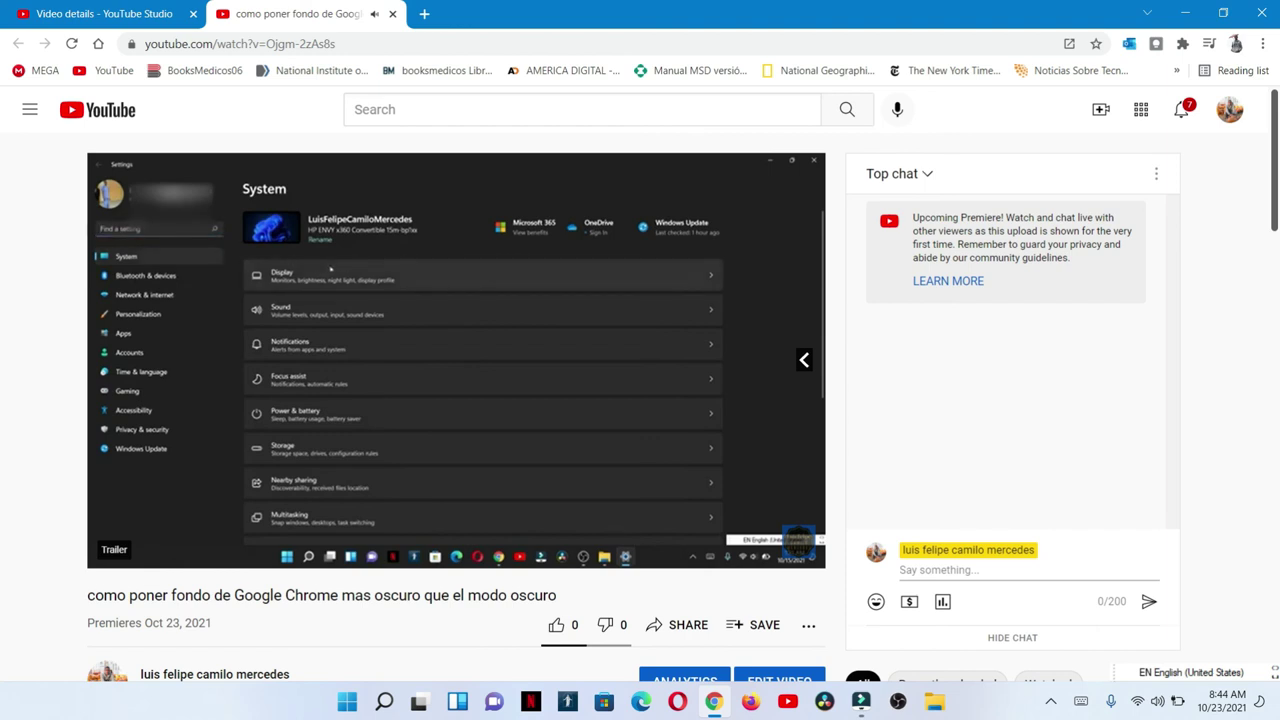
Show the 'Premieres in 105 minutes' panel, pause the trailer and rewind it to 0:15
left_click(805, 361)
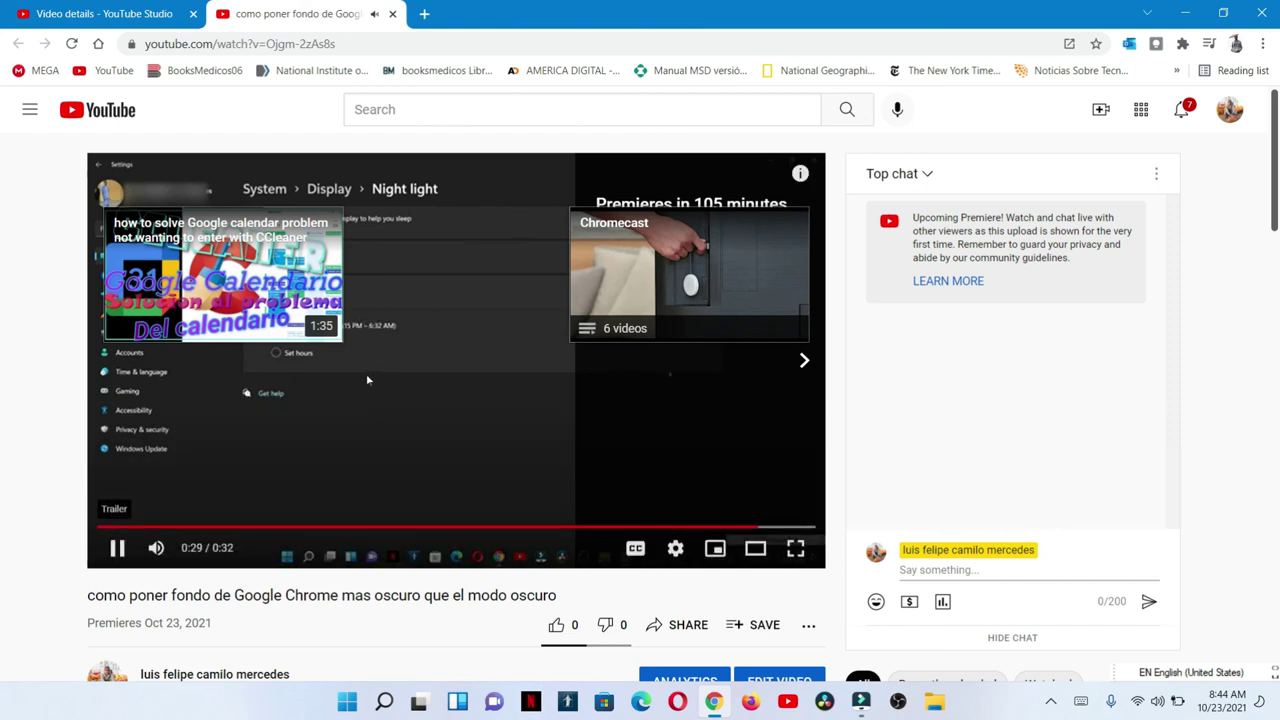
left_click(404, 412)
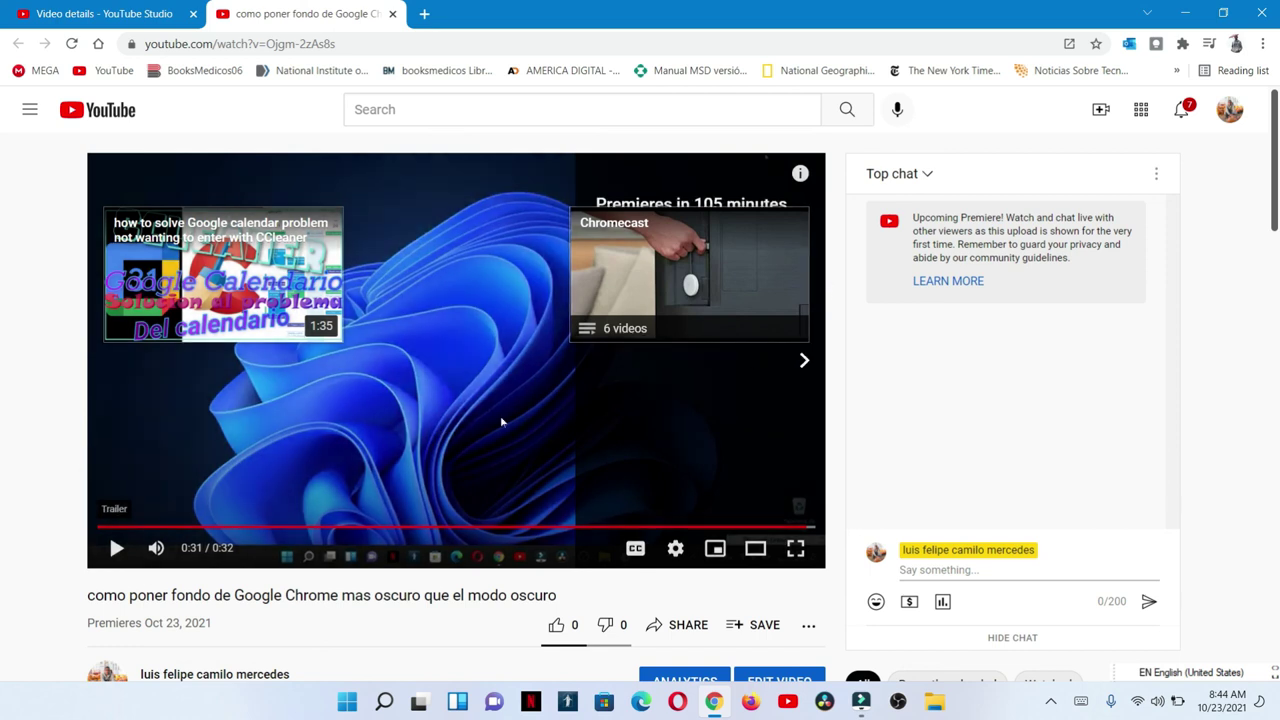
left_click(446, 526)
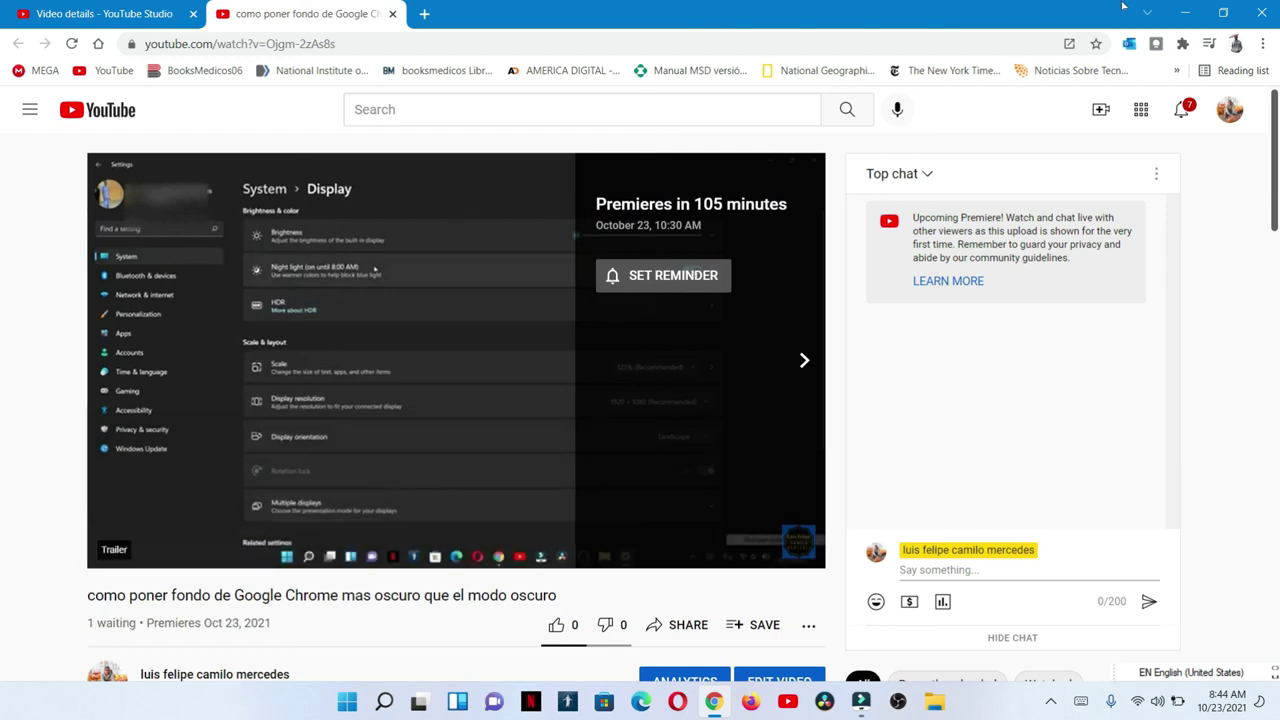
Restore down and minimize the Chrome window to reveal the bare desktop
left_click(1176, 6)
left_click(1157, 50)
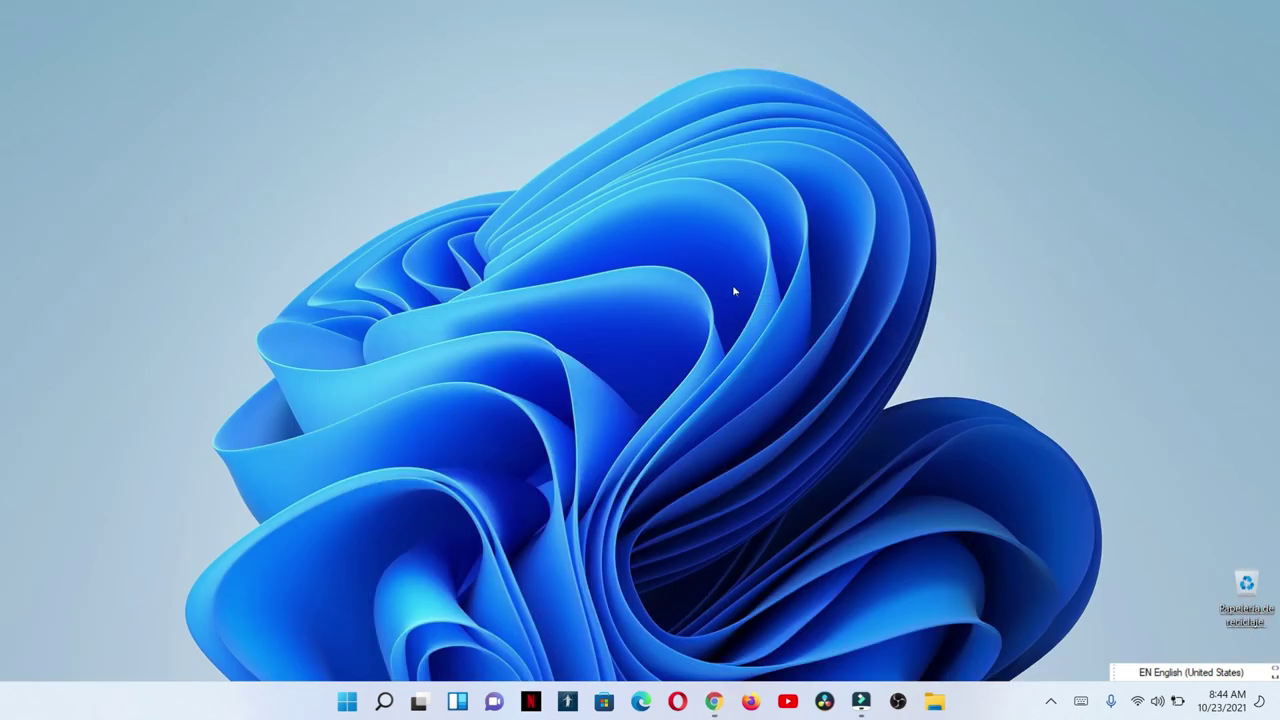